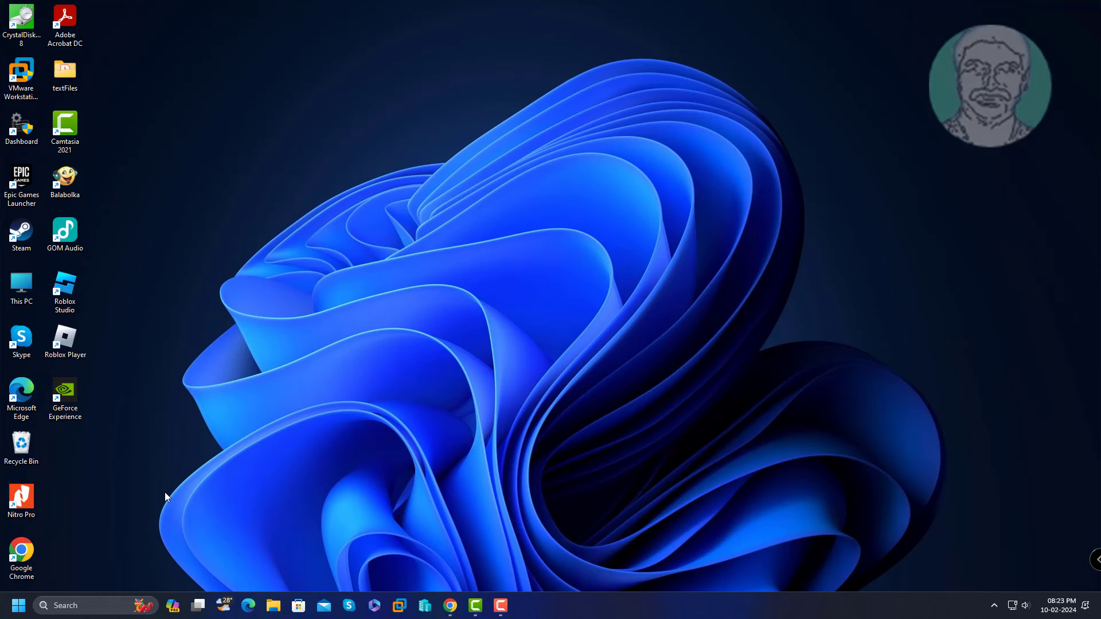
Open Device Manager, move its window toward the middle of the desktop, and show hidden devices
right_click(21, 609)
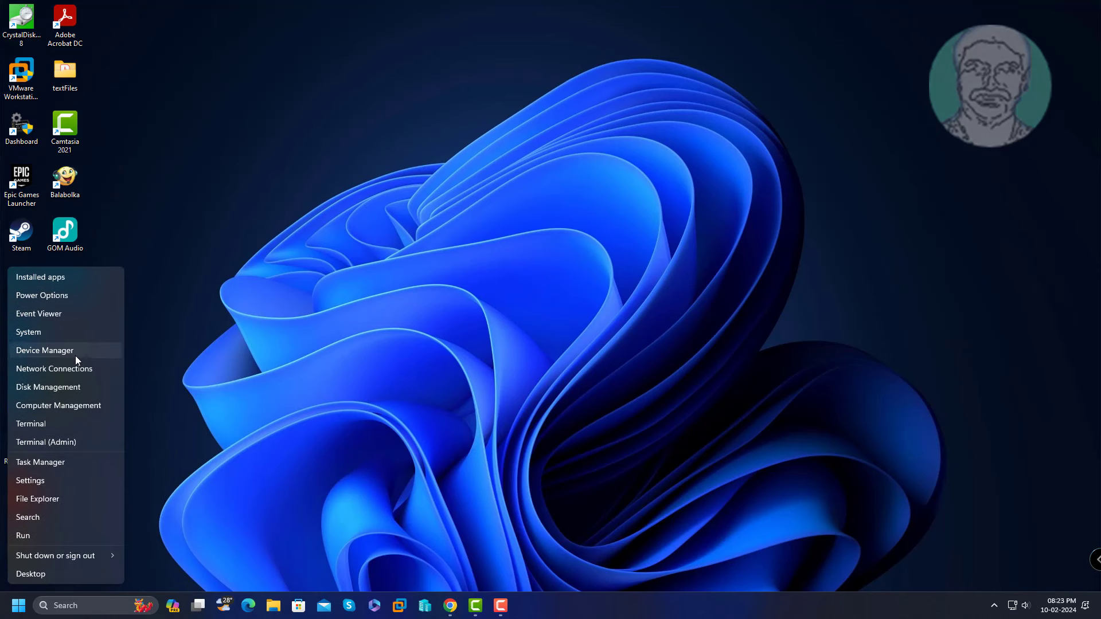
click(76, 357)
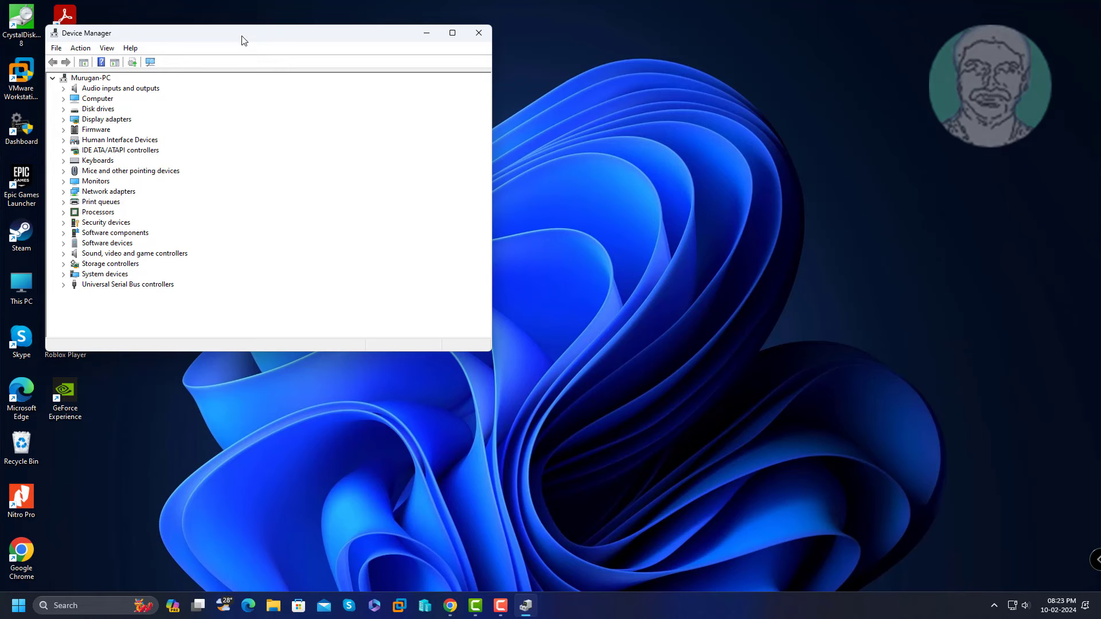
drag(236, 39, 453, 70)
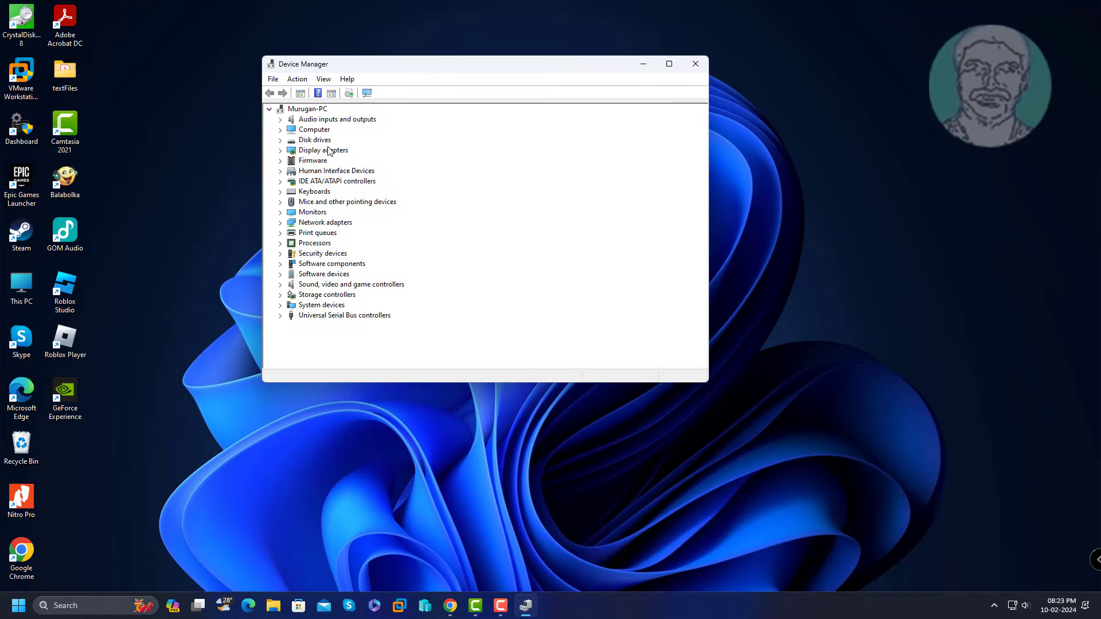
click(324, 79)
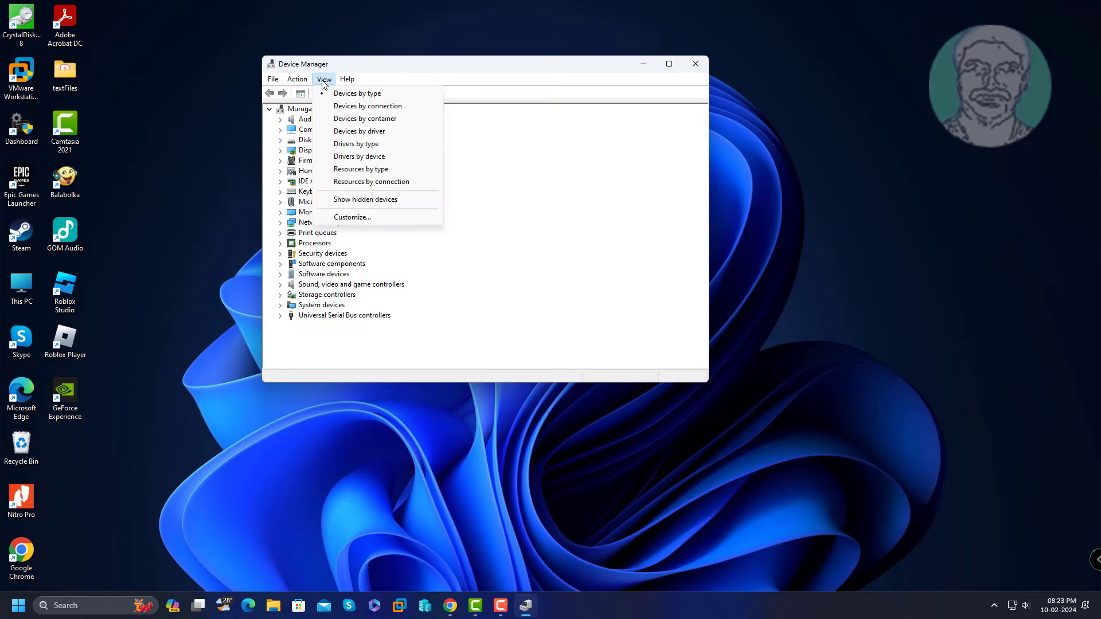
click(374, 202)
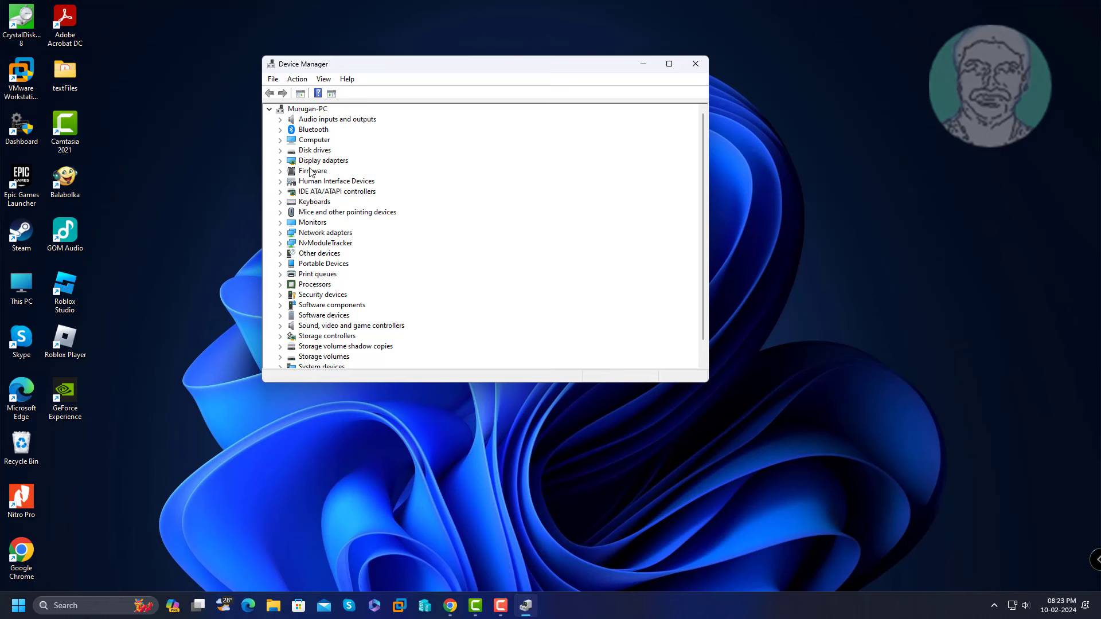
Check the NVIDIA GeForce GTX 1660 SUPER entry under Display adapters and collapse the category again
click(280, 161)
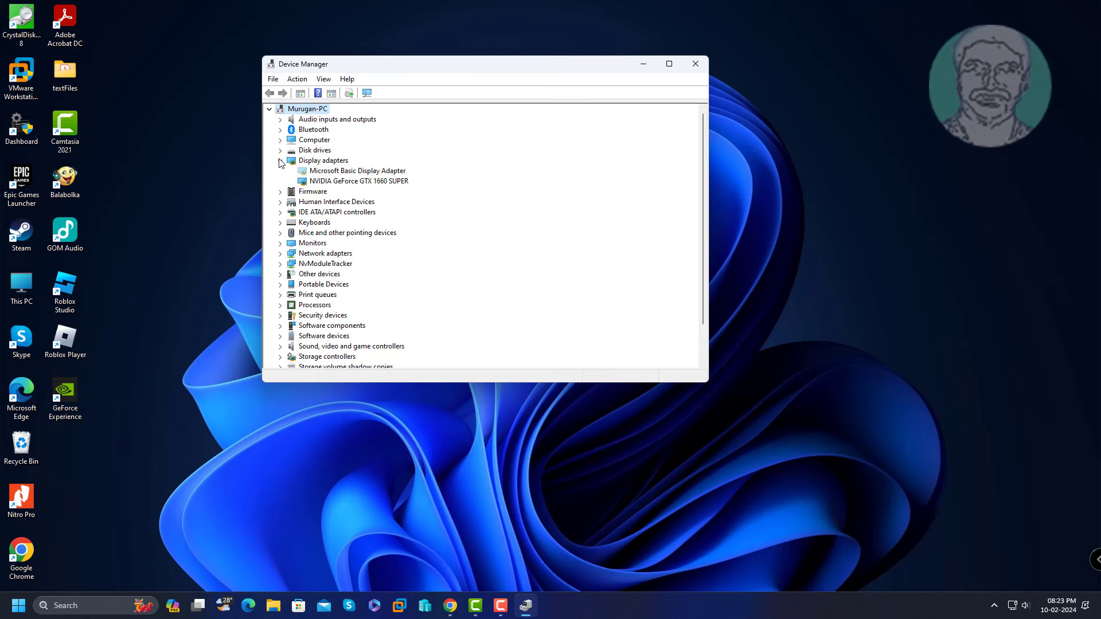
click(372, 182)
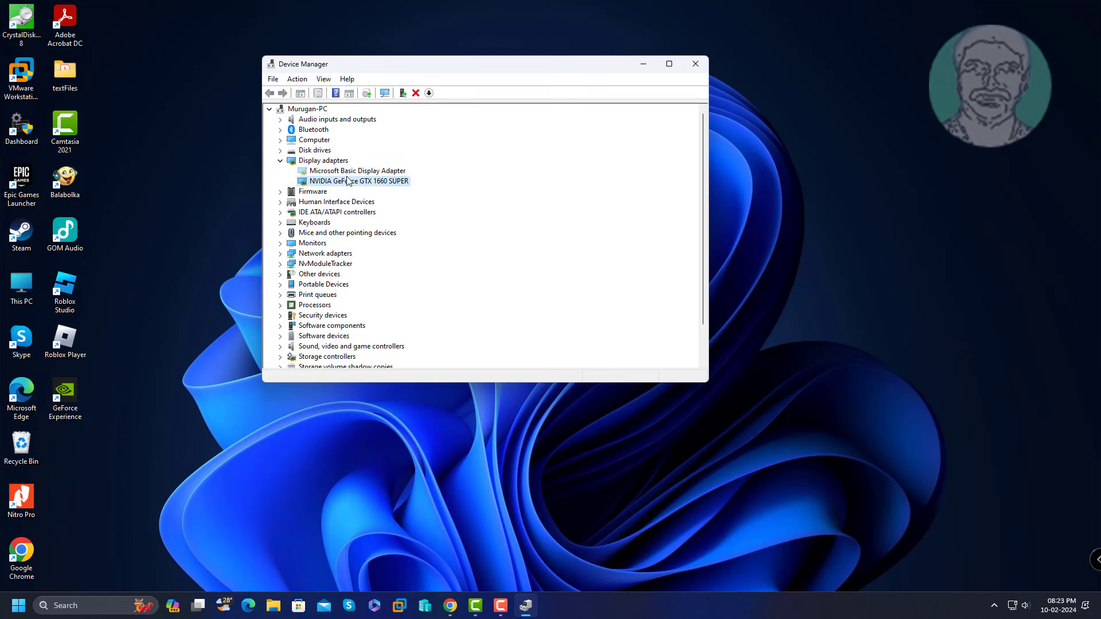
click(280, 161)
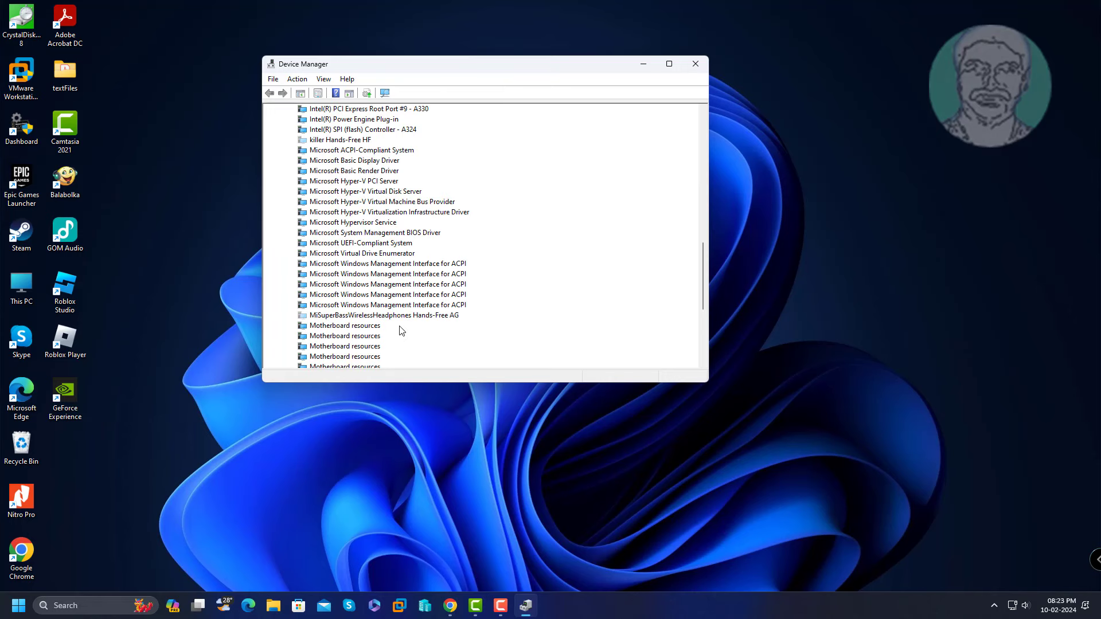
Run an automatic driver update for PCI Express Root Complex under the system devices and close Device Manager
scroll(400, 331, down, 4)
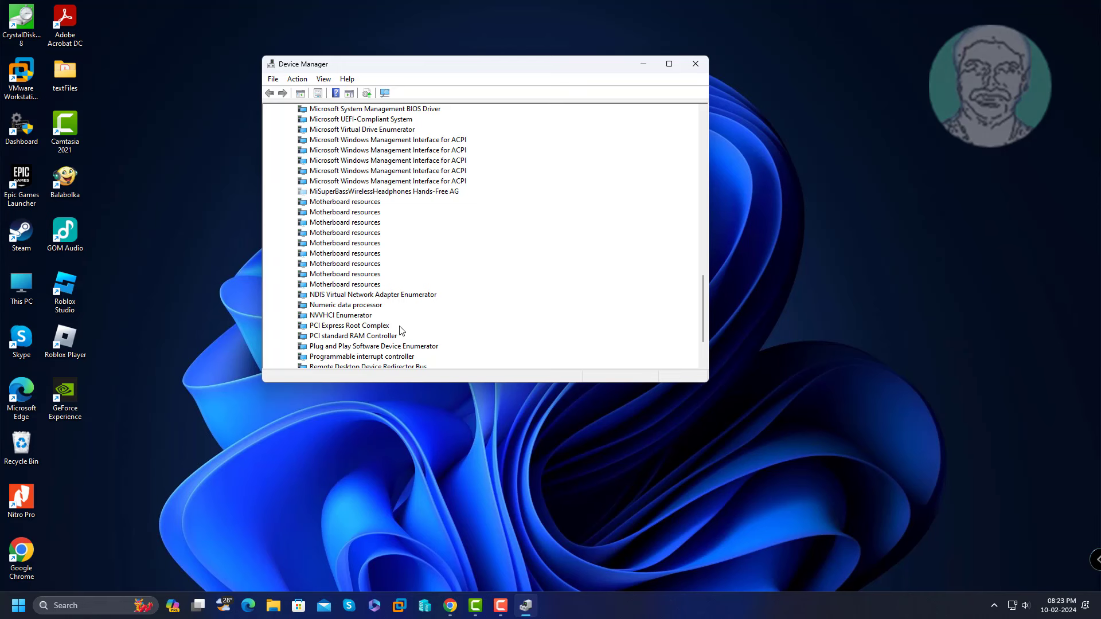
scroll(399, 330, down, 1)
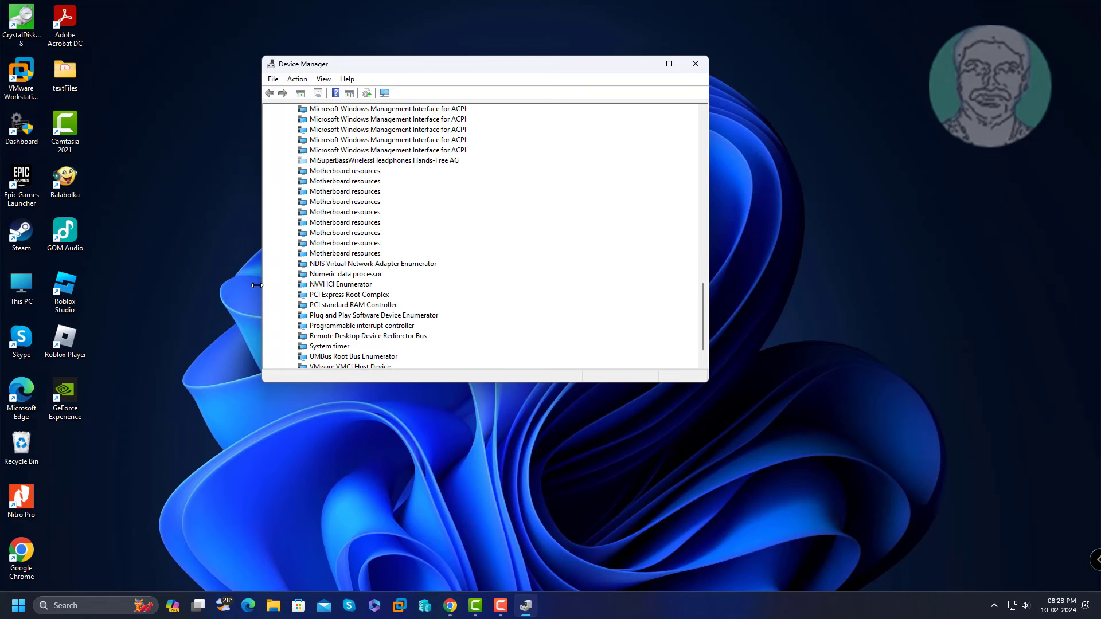
click(310, 295)
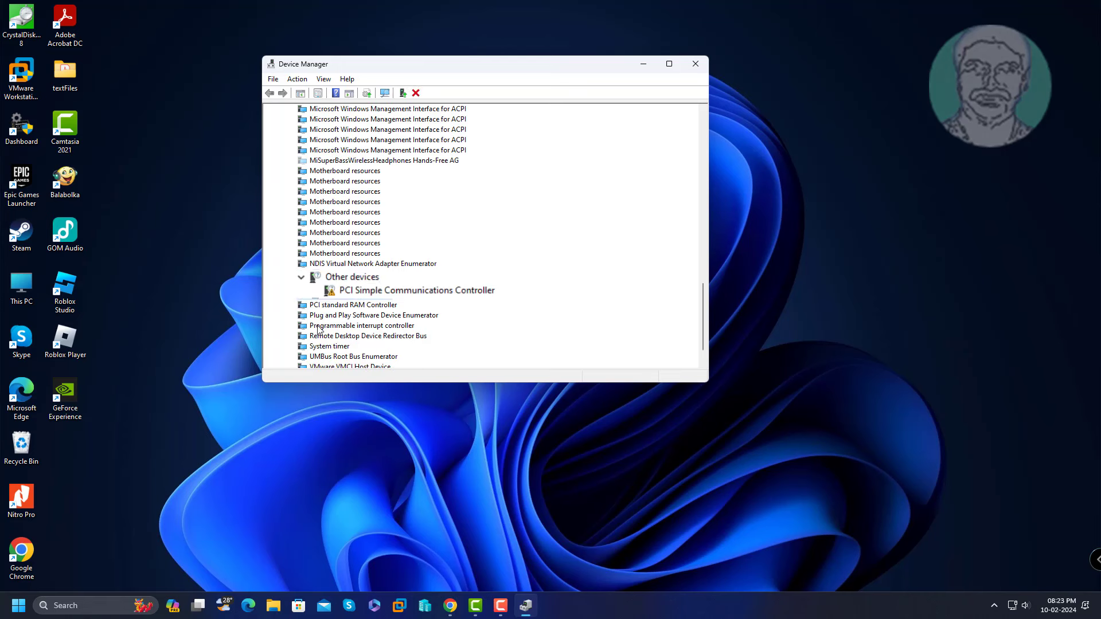
right_click(363, 297)
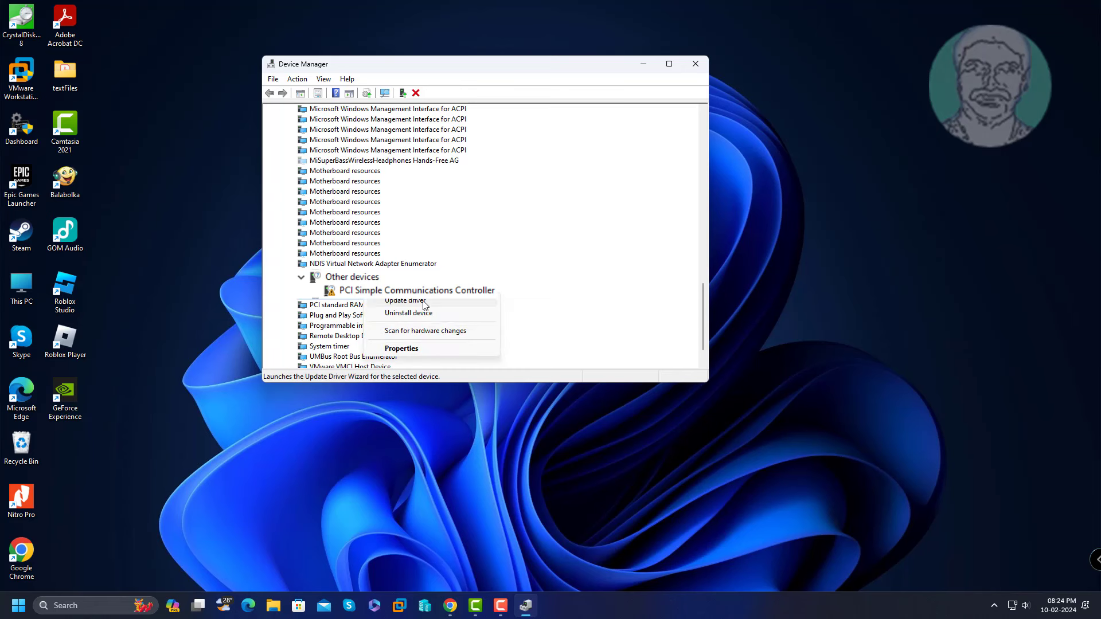
click(425, 303)
click(483, 227)
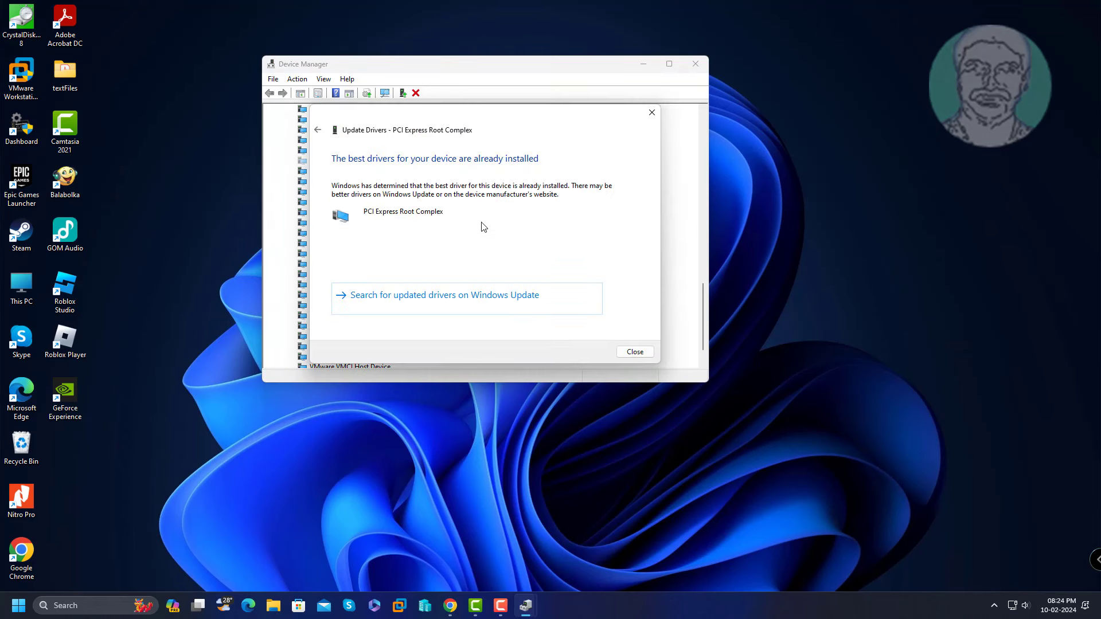
click(635, 352)
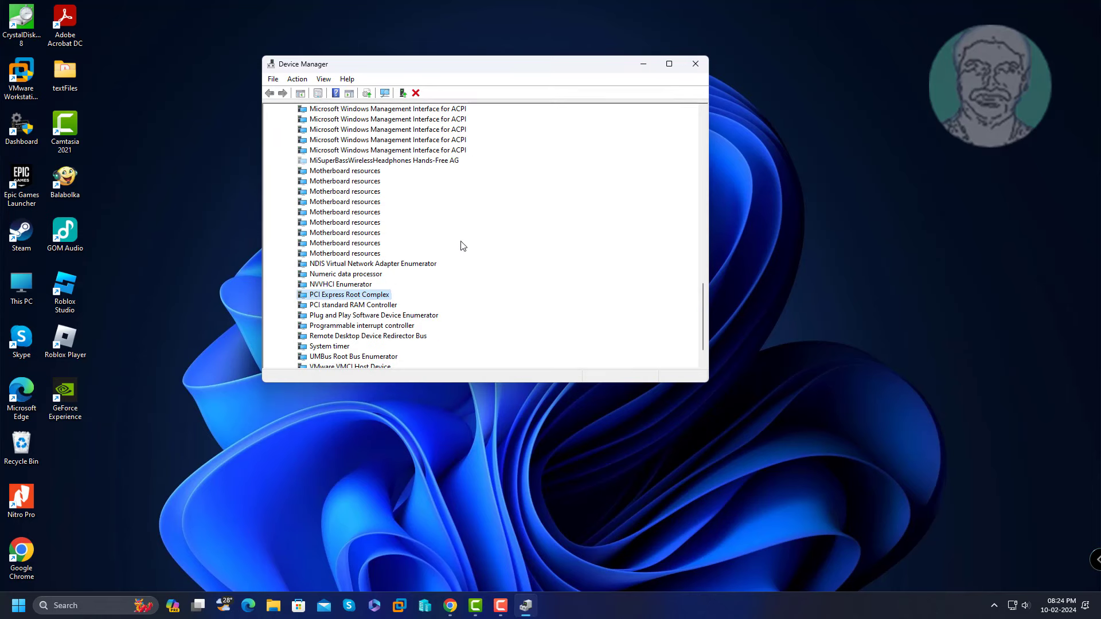
click(694, 65)
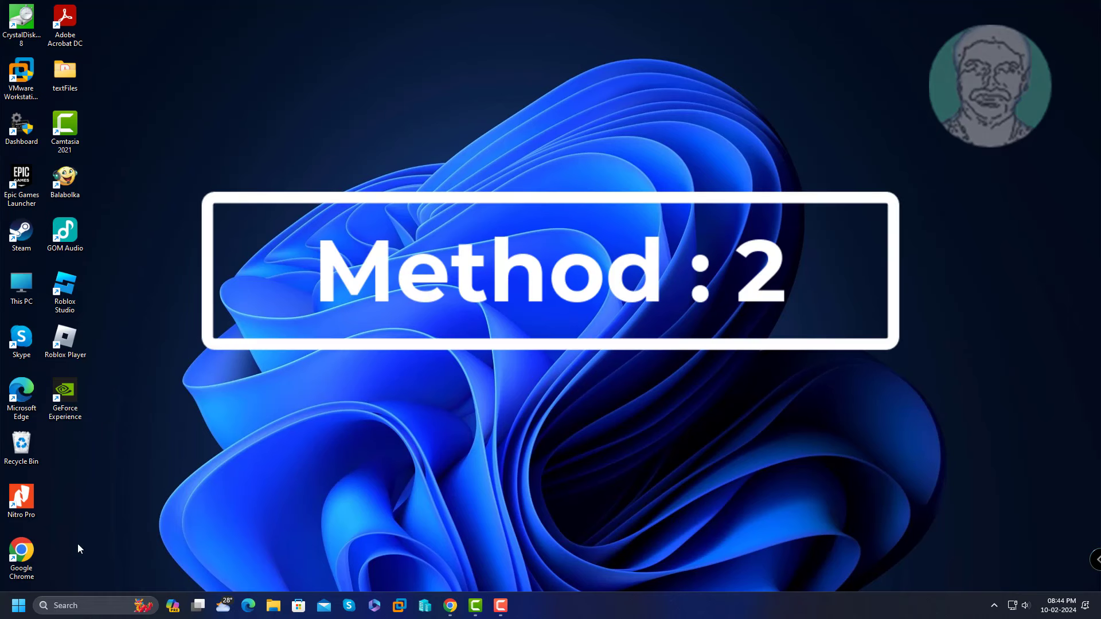
Open the Optional updates page in the advanced options of Windows Update in Settings
click(16, 610)
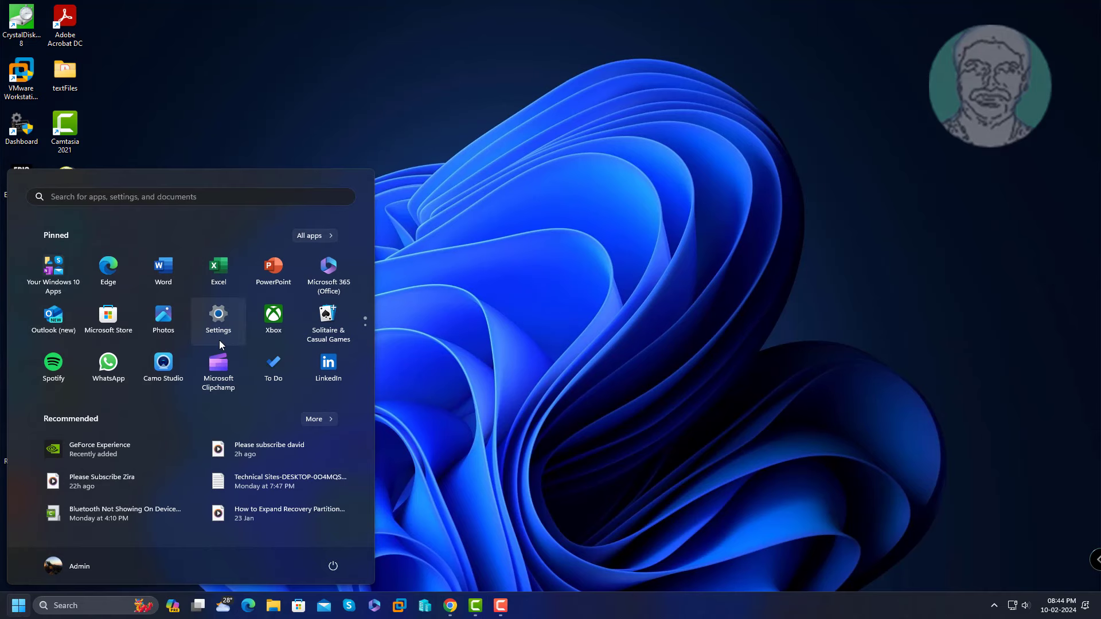
click(240, 319)
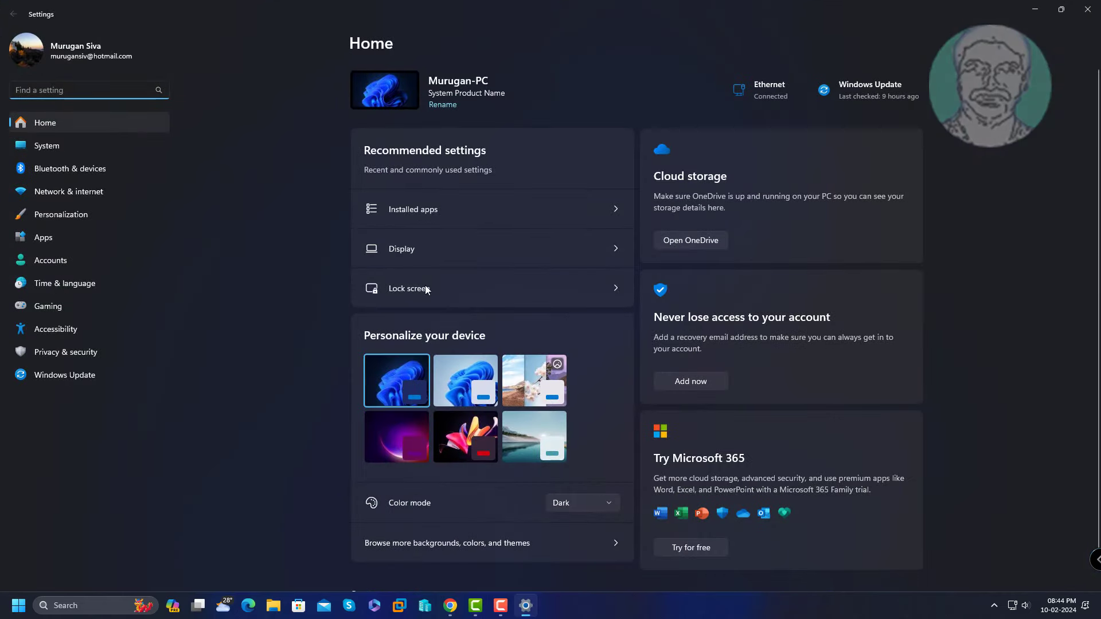
click(903, 88)
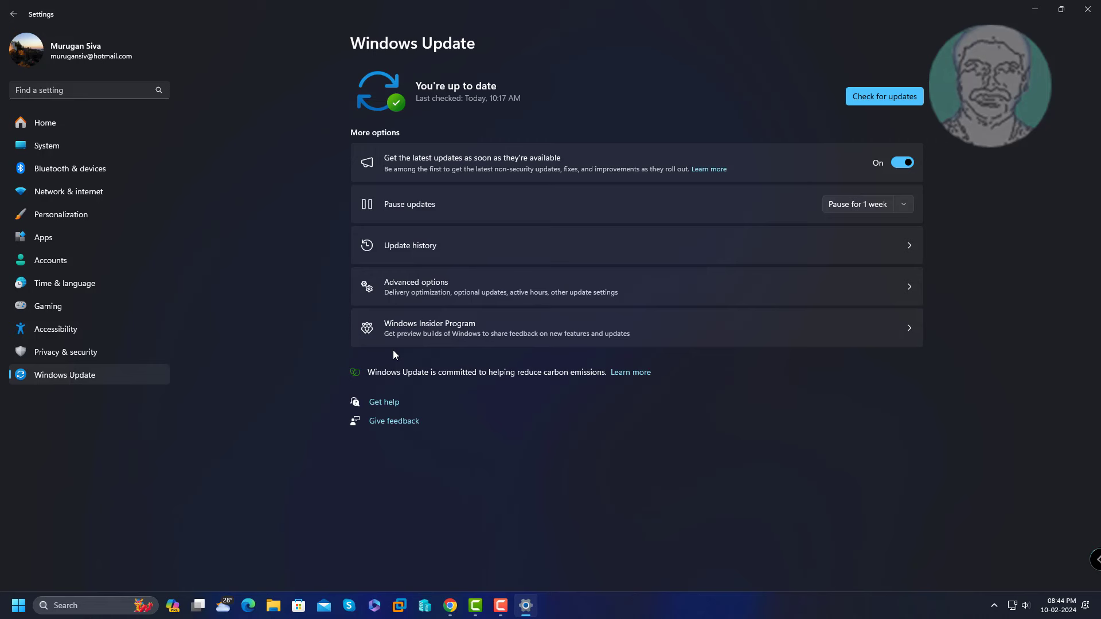
click(467, 296)
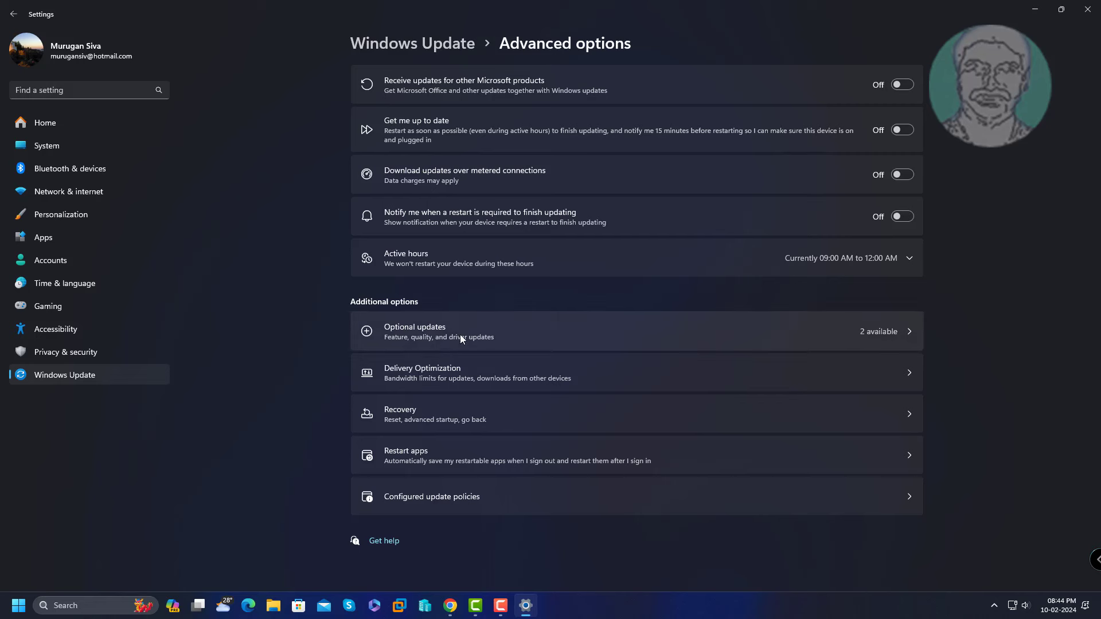
click(479, 336)
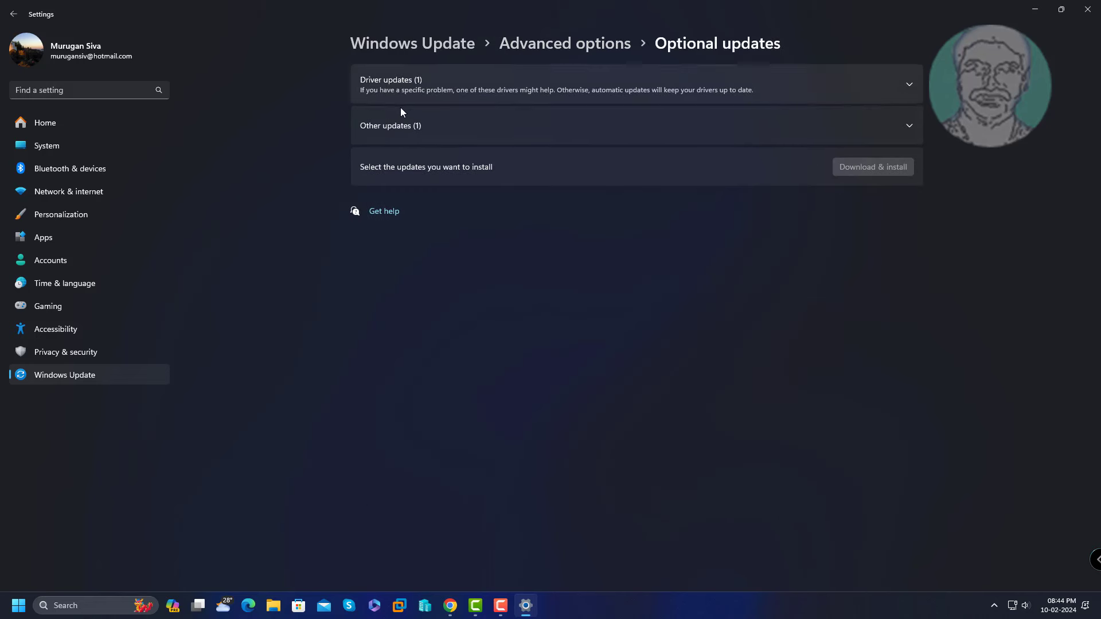
Download and install the optional driver update Intel Corporation - Display - 30.0.100.9805
click(409, 89)
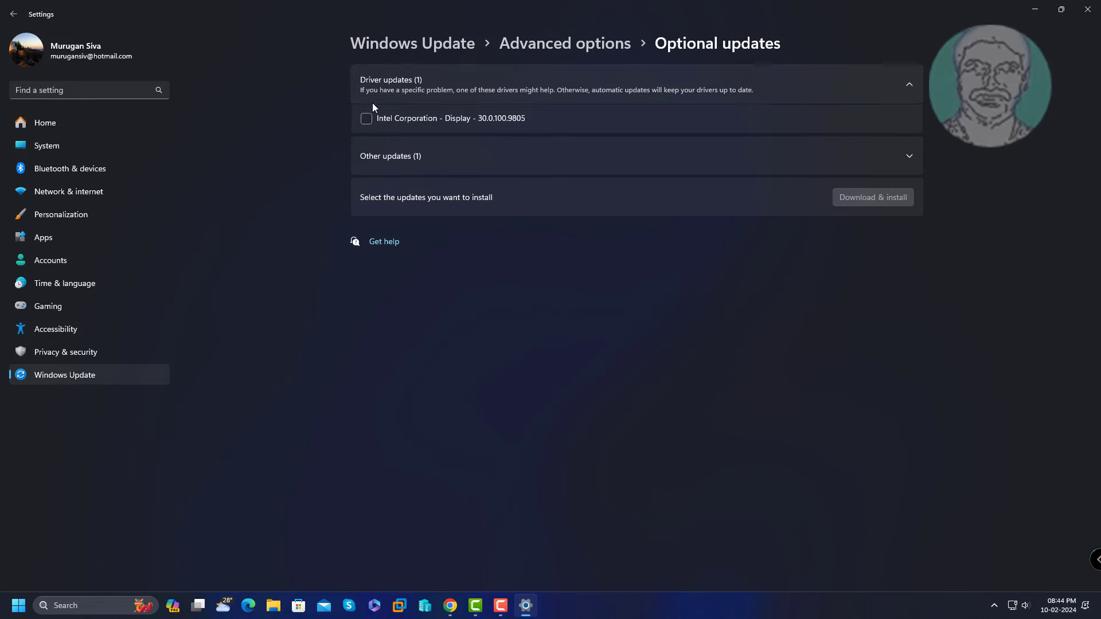
click(367, 118)
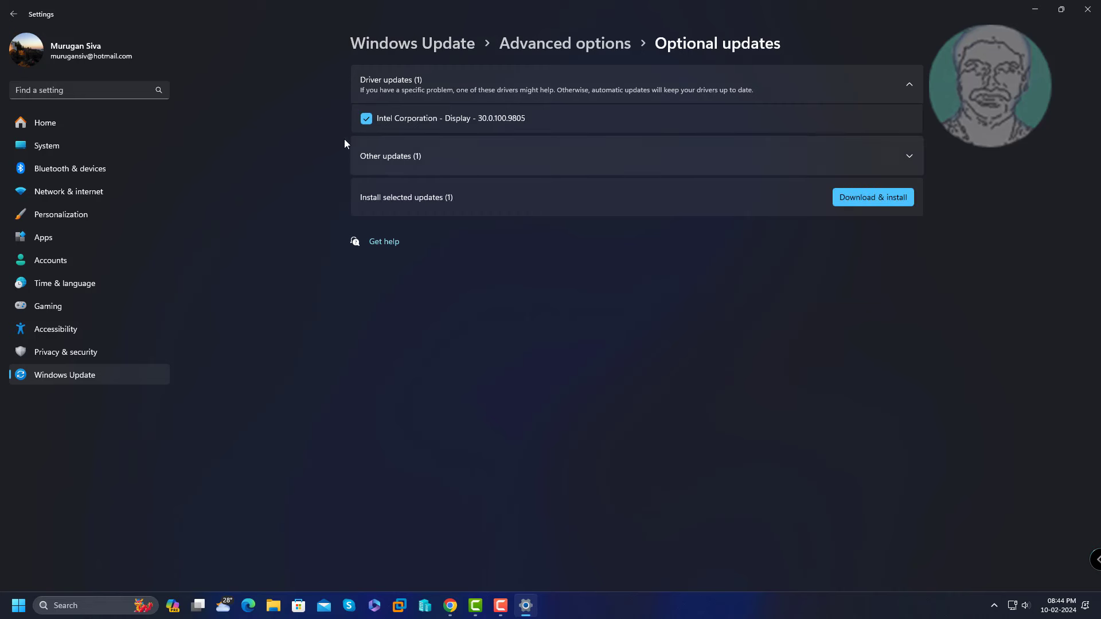
click(854, 199)
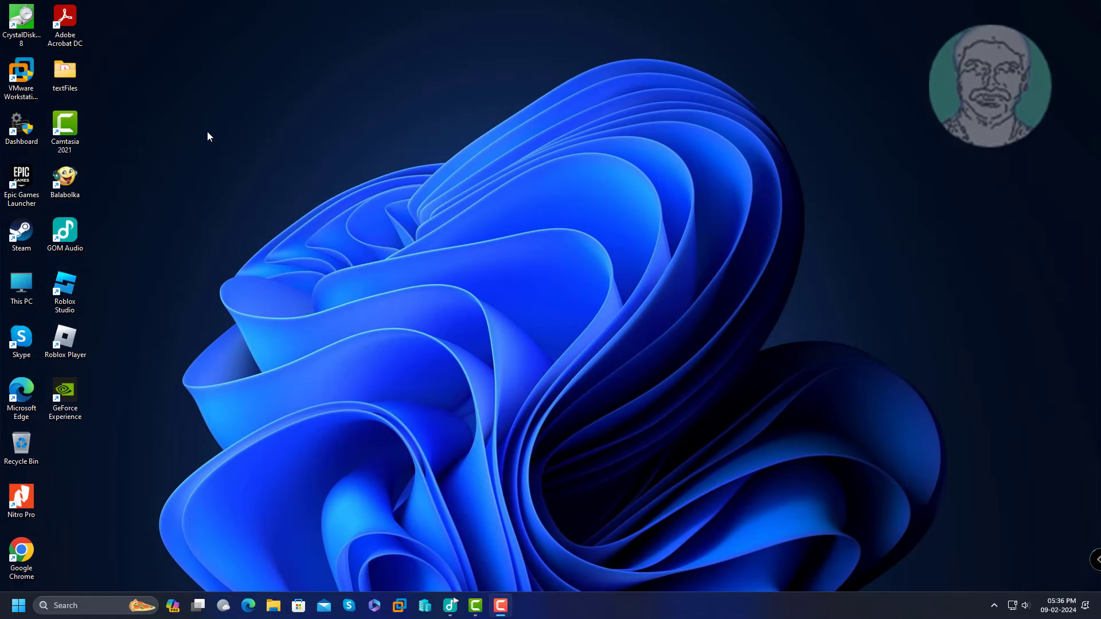
Search Windows for dxdiag and launch the DirectX Diagnostic Tool
click(88, 605)
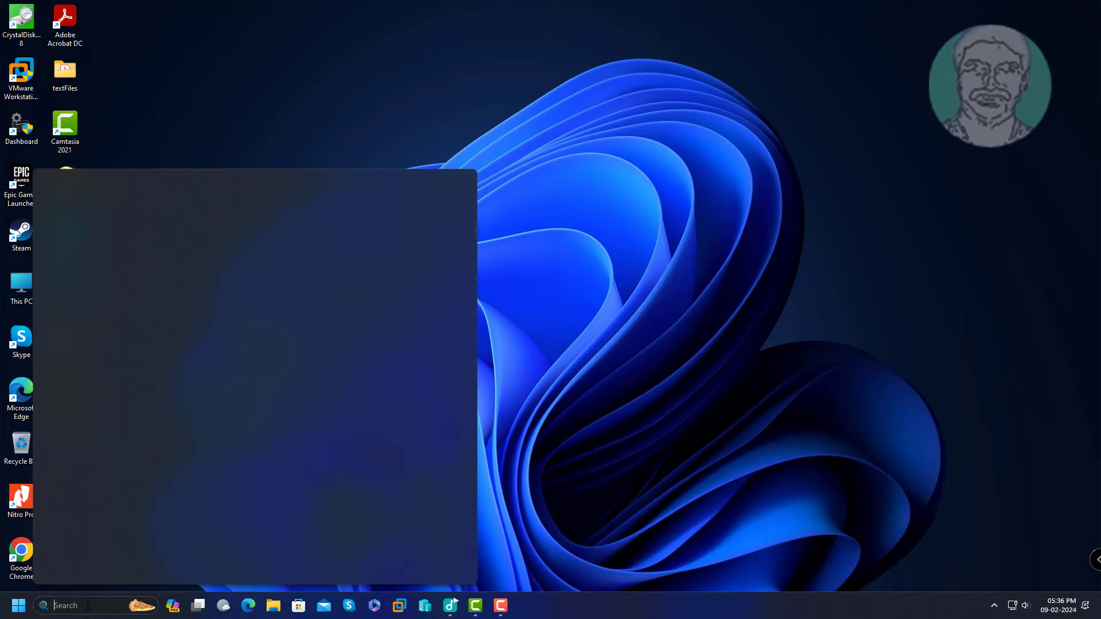
text(dx)
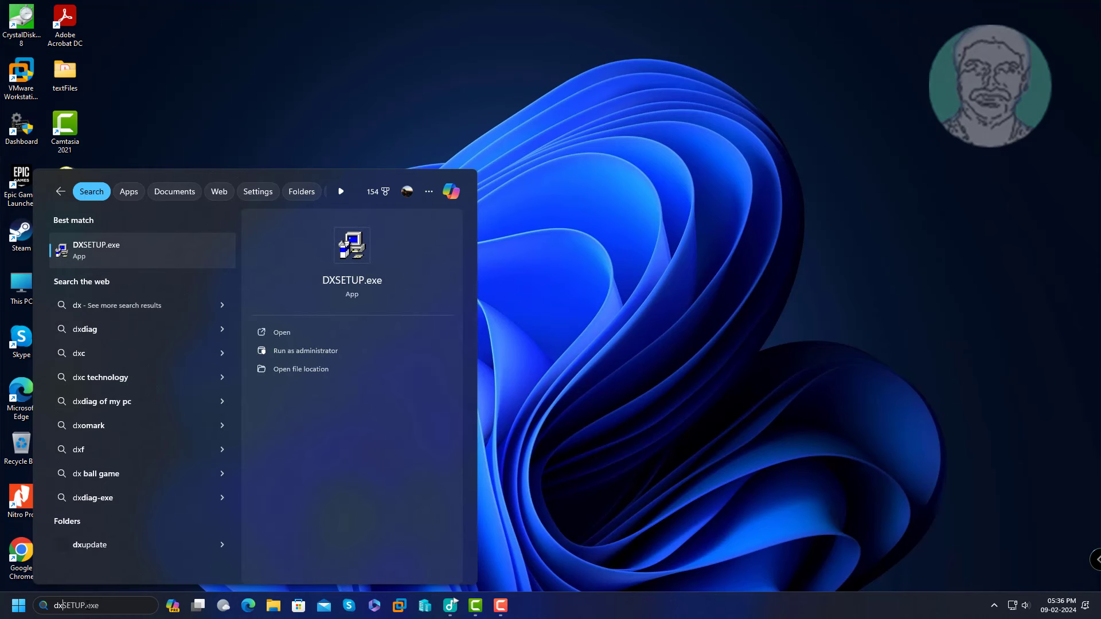
text(d)
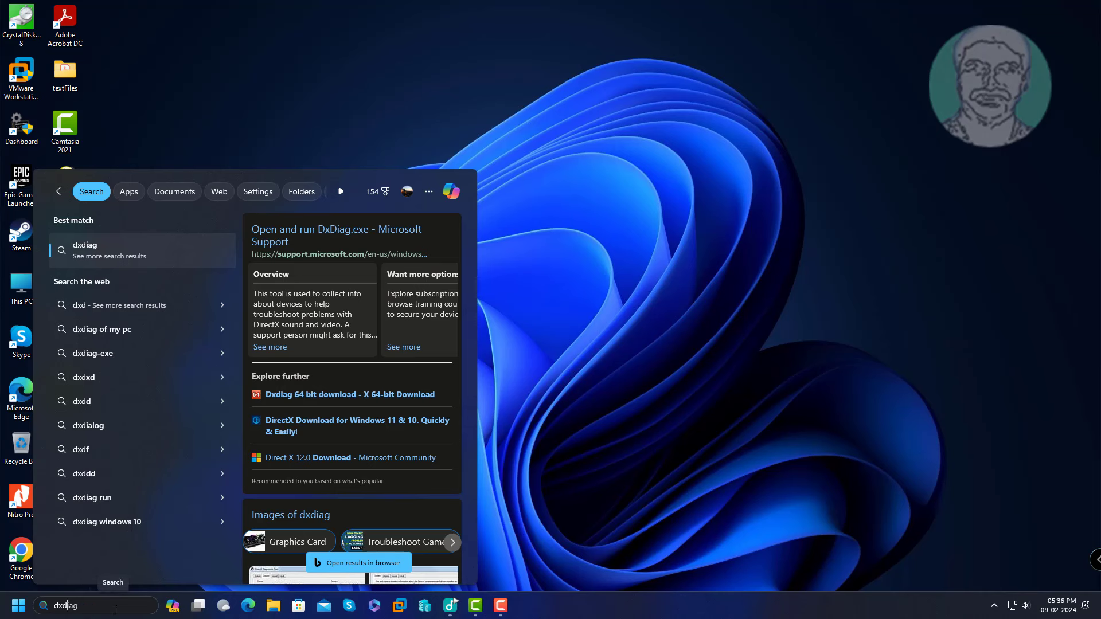
text(iag)
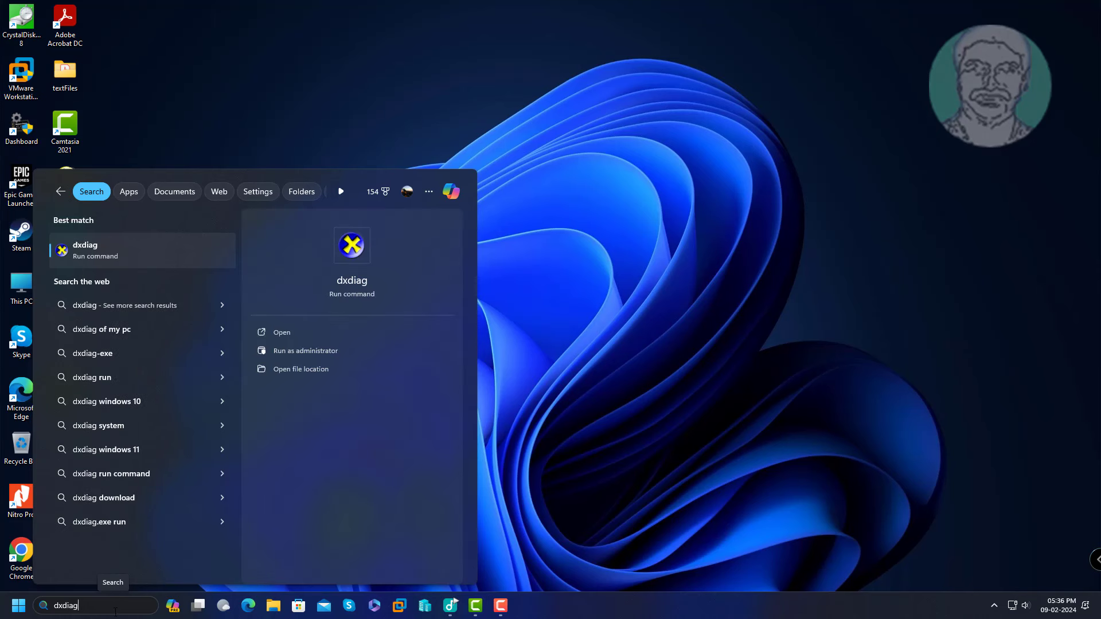
click(91, 258)
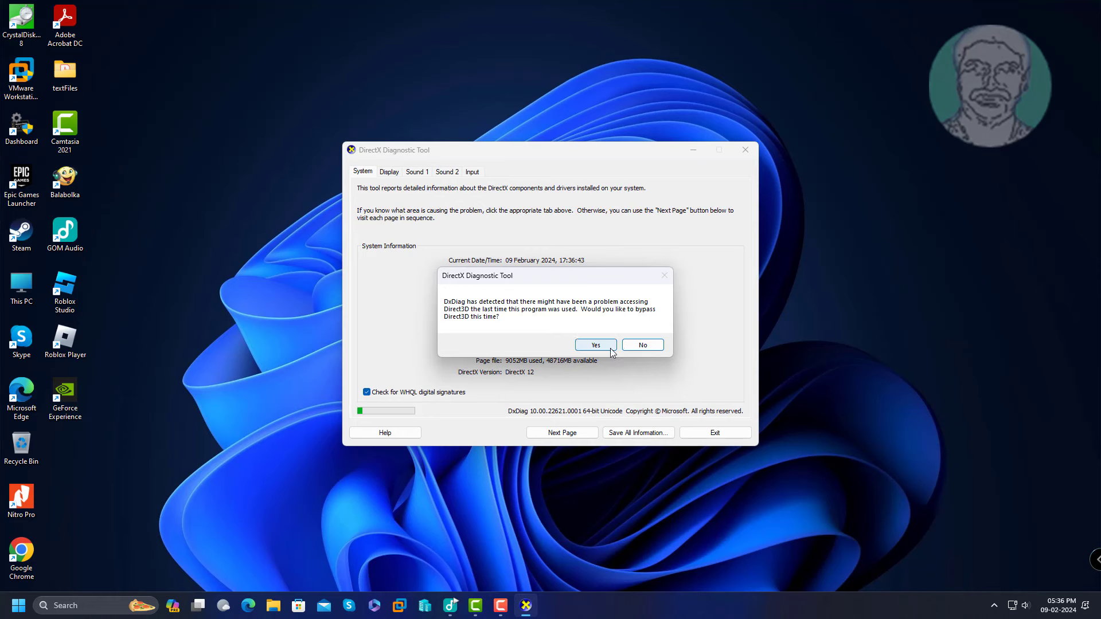
Decline bypassing Direct3D and examine the display device and driver details before closing the diagnostic tool
click(642, 346)
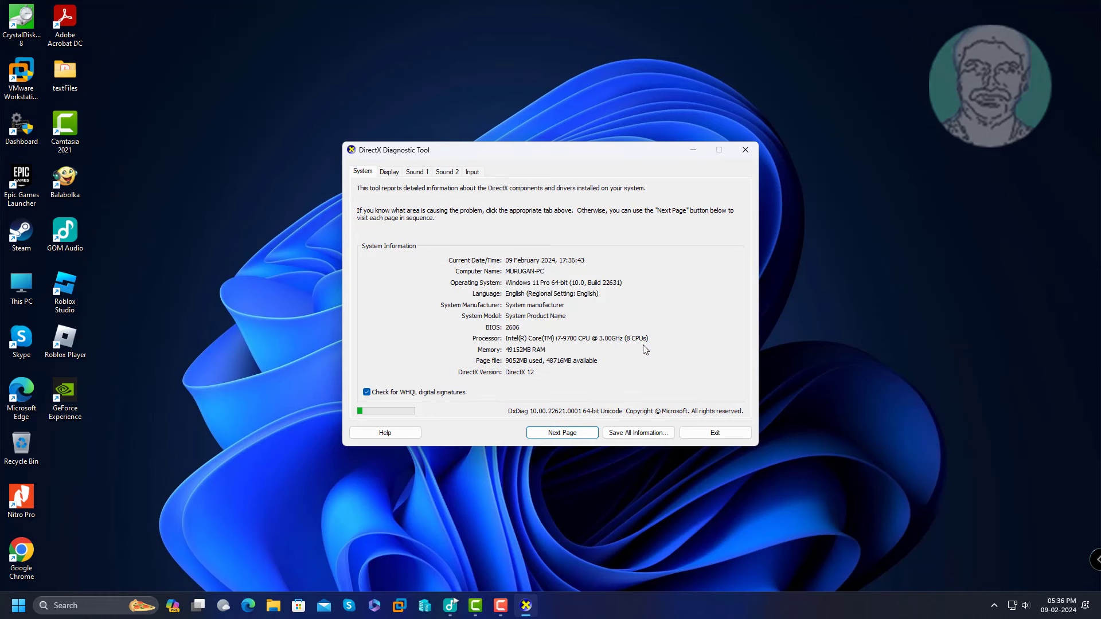
click(389, 172)
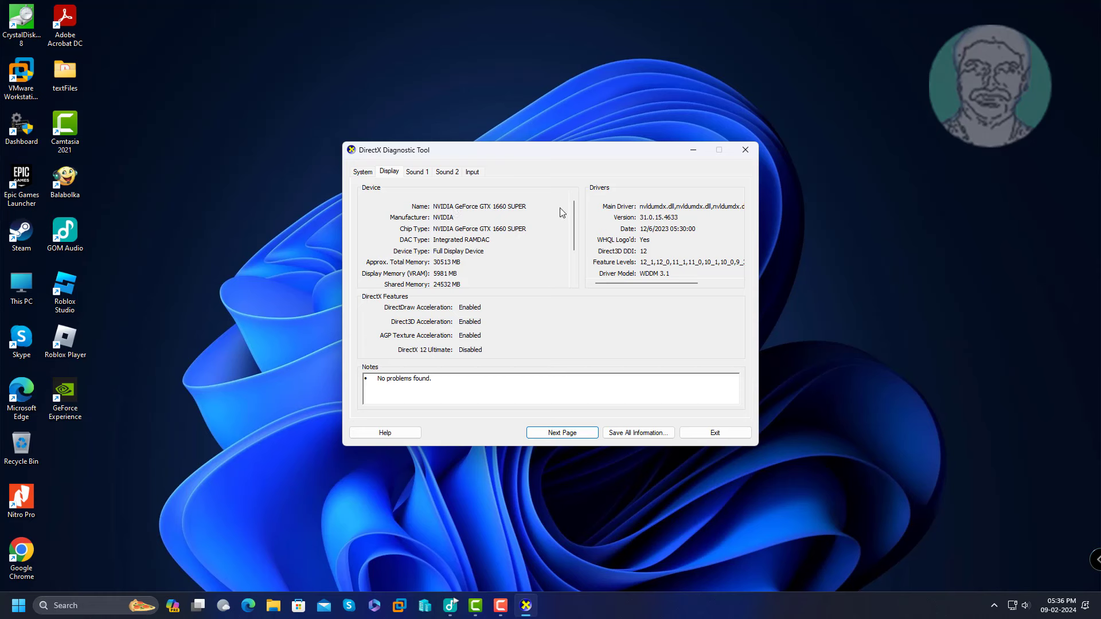
click(745, 151)
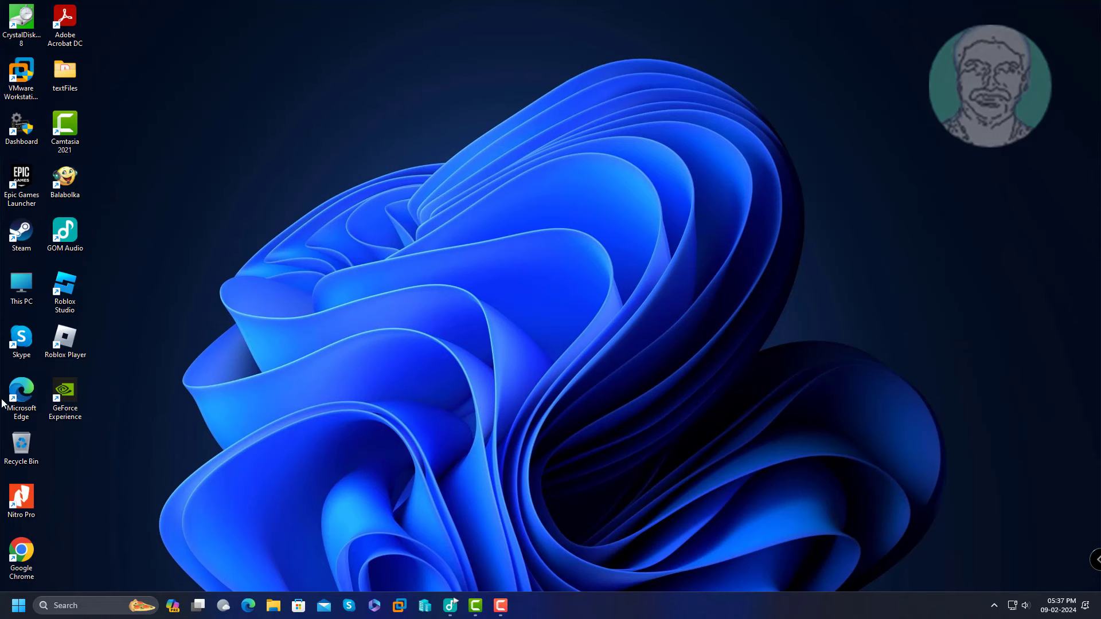
Open Microsoft Edge, decline signing in to Google, and search the web for "nvidia geforce 1660 super"
double_click(23, 392)
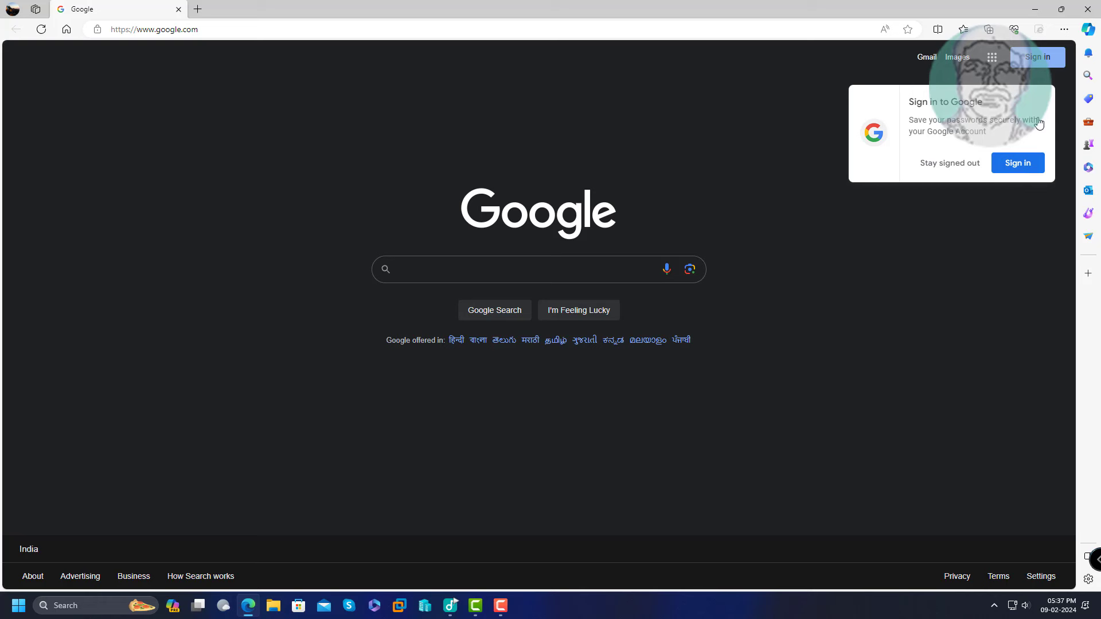
click(967, 166)
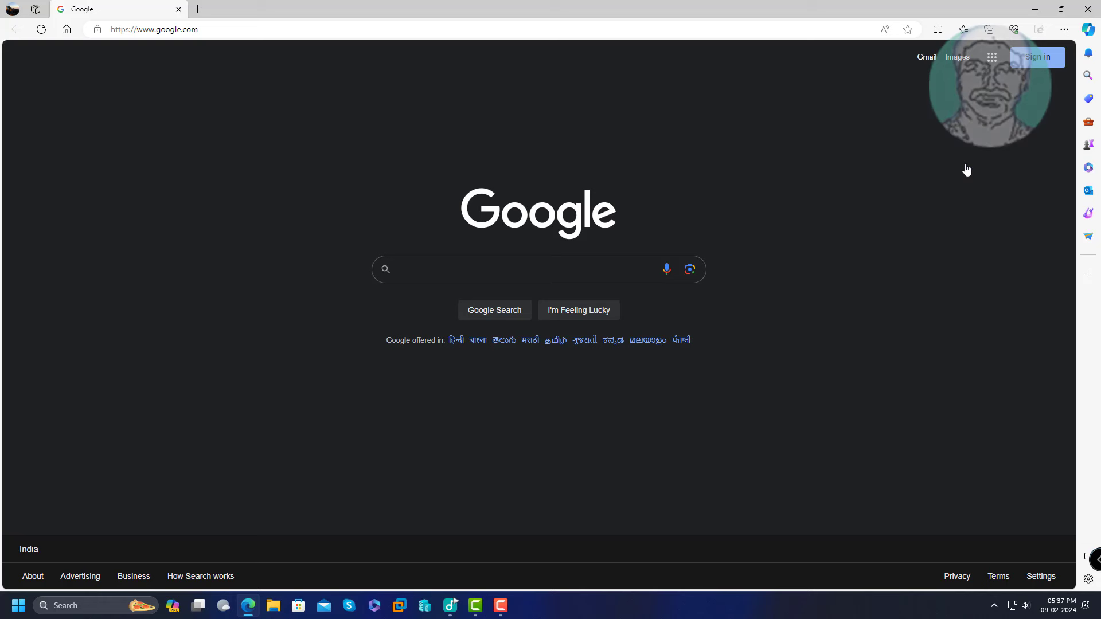
click(236, 35)
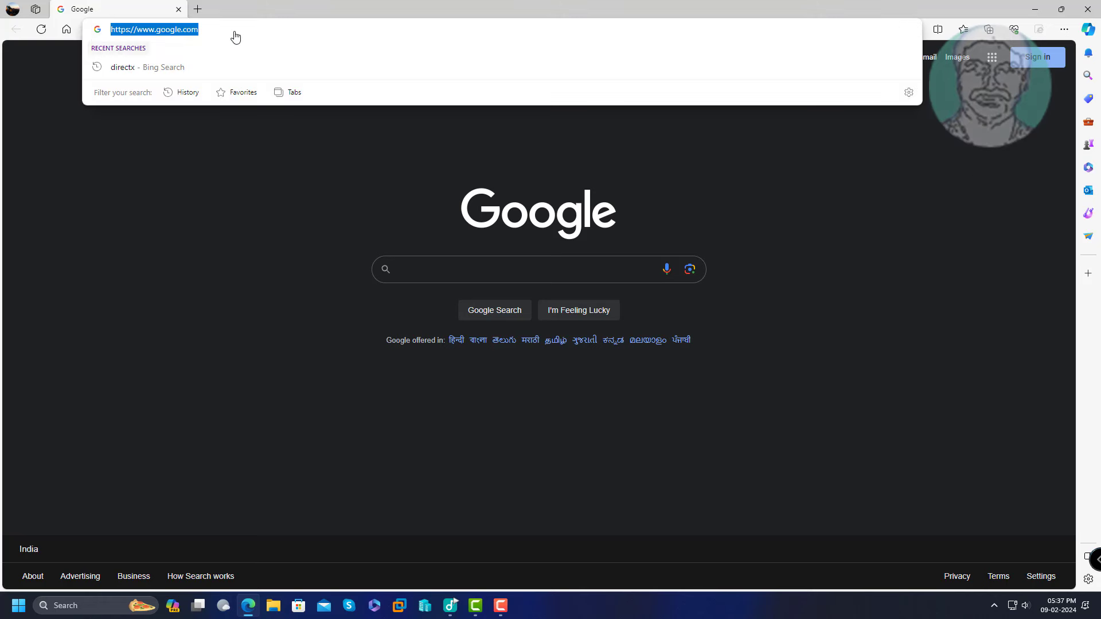
text(nv)
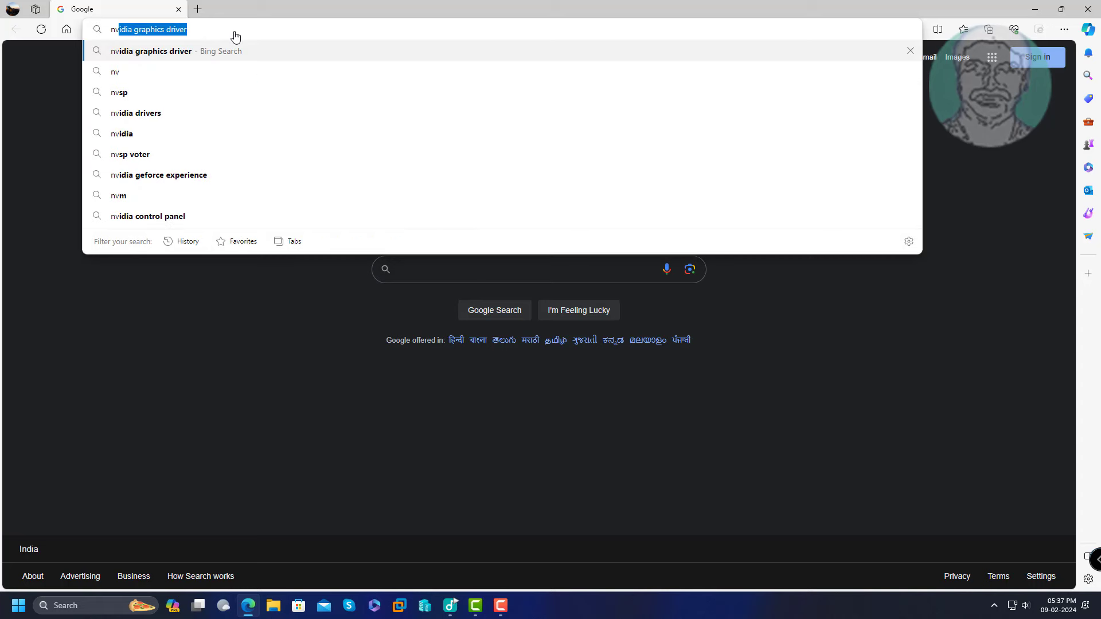
text(idia)
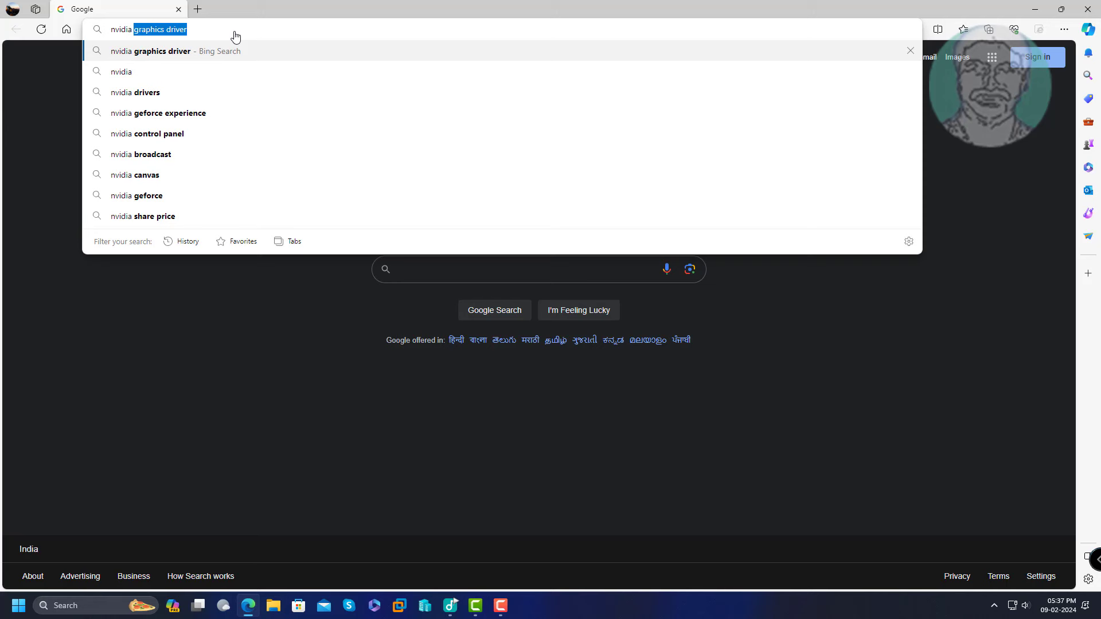
text( geforce )
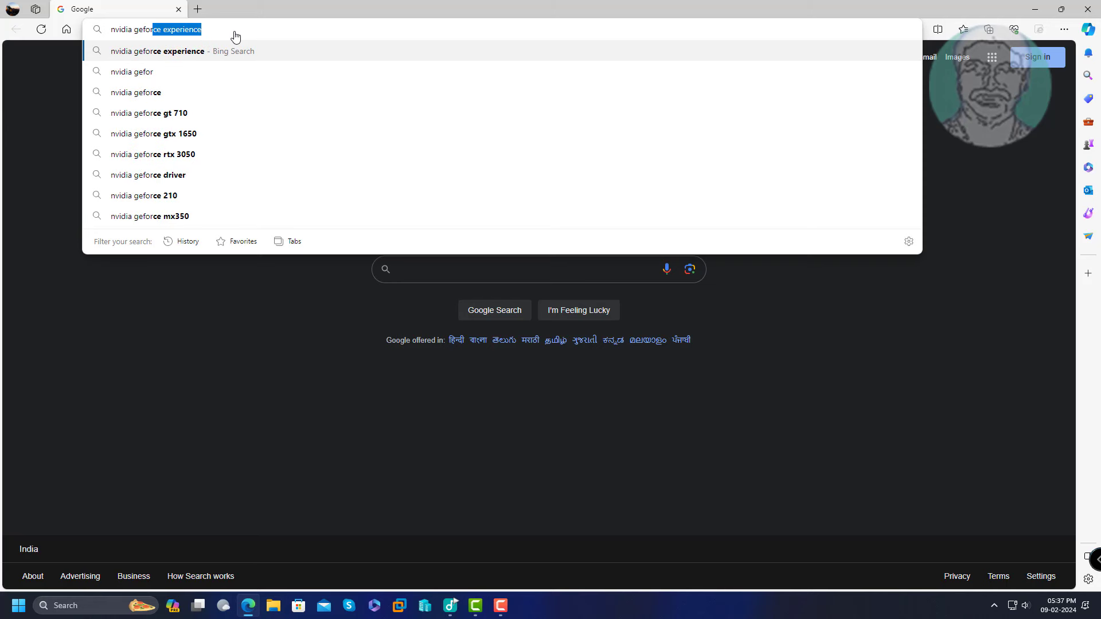
text(166)
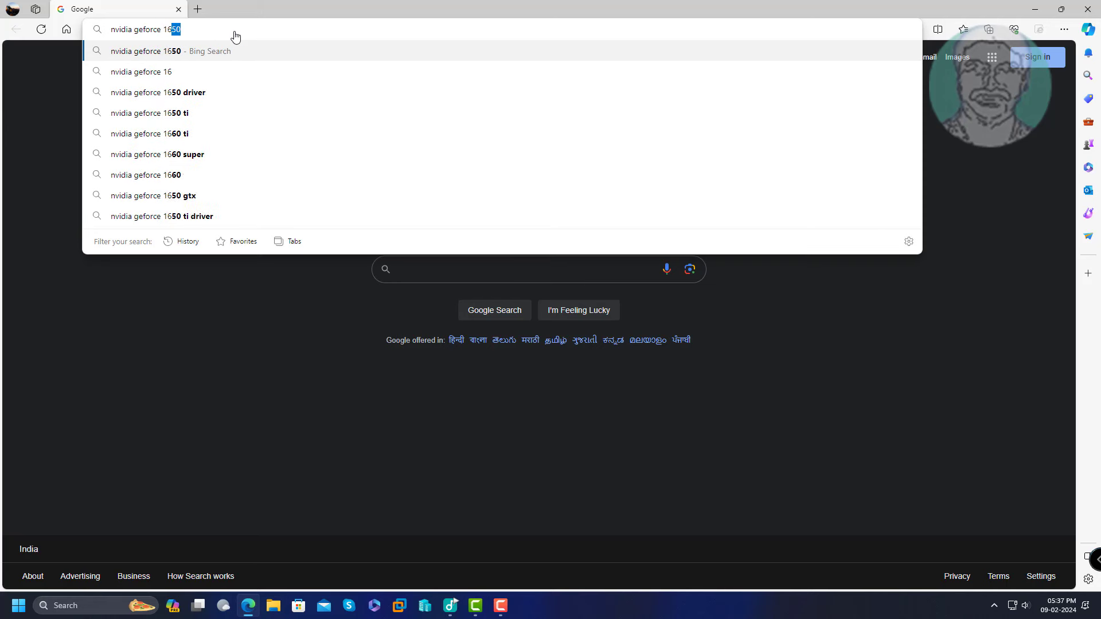
text(0 sup)
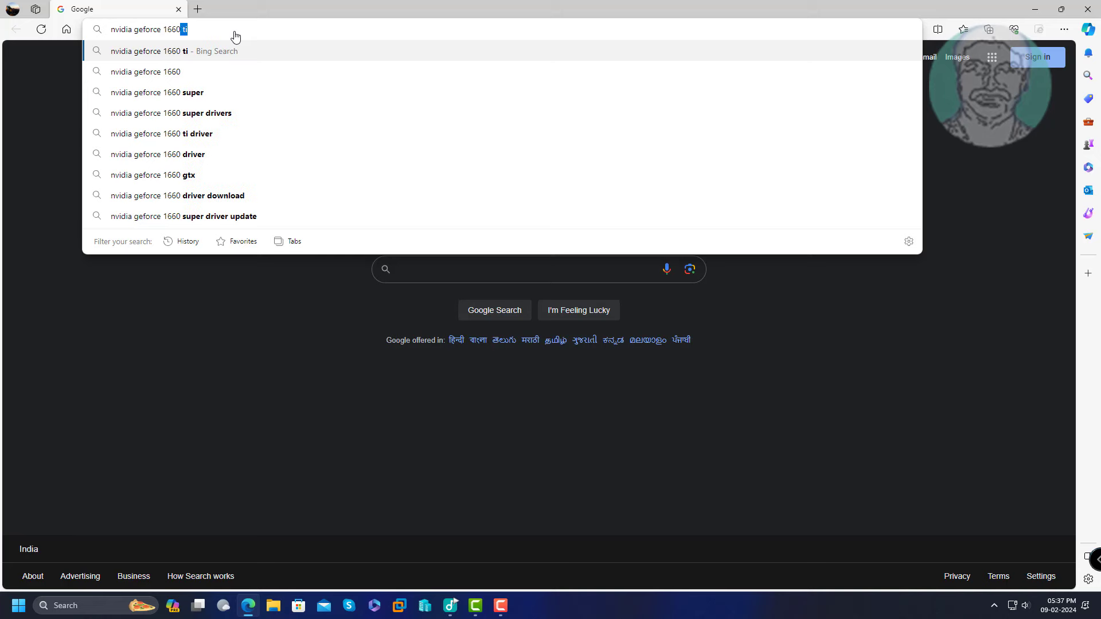
text(er)
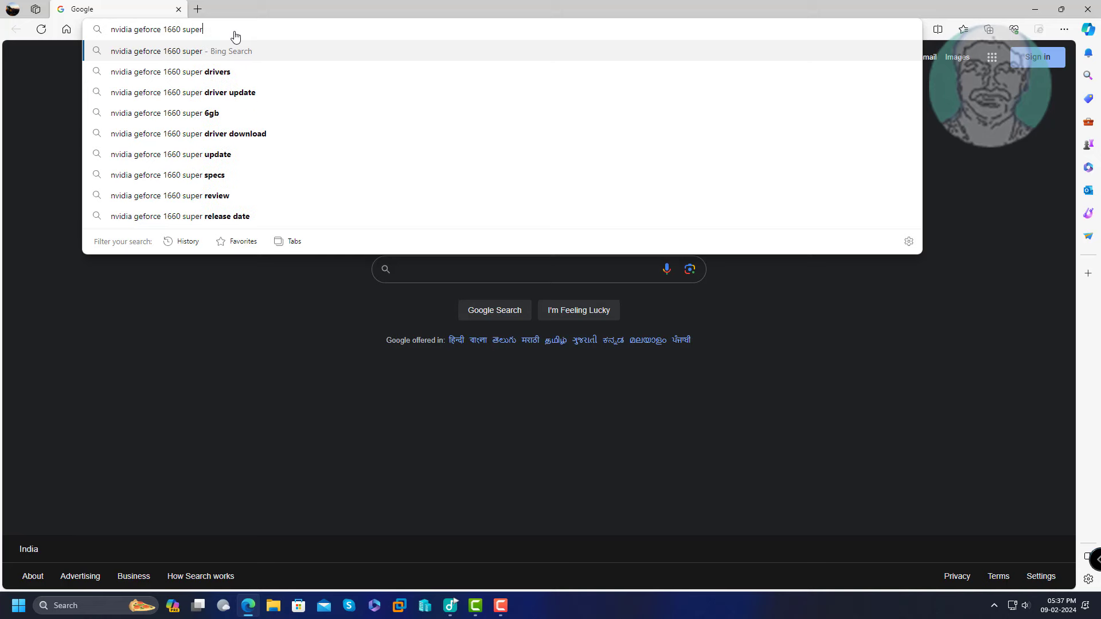
key(Return)
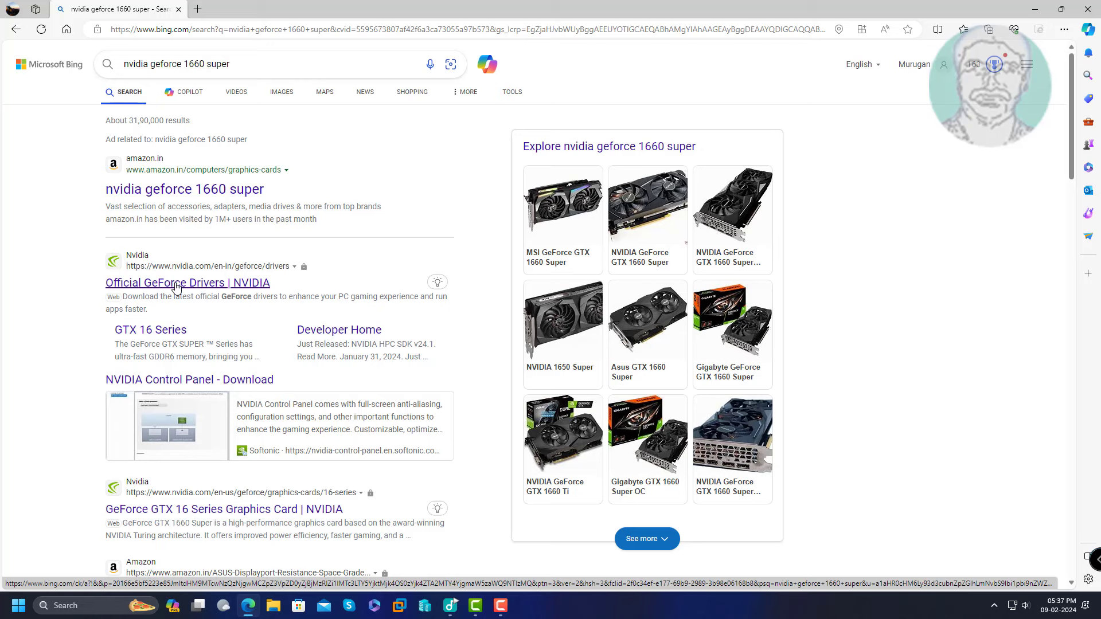
Open NVIDIA's GTX 16 Series page from the search results and go to the site's GeForce Drivers page
click(167, 335)
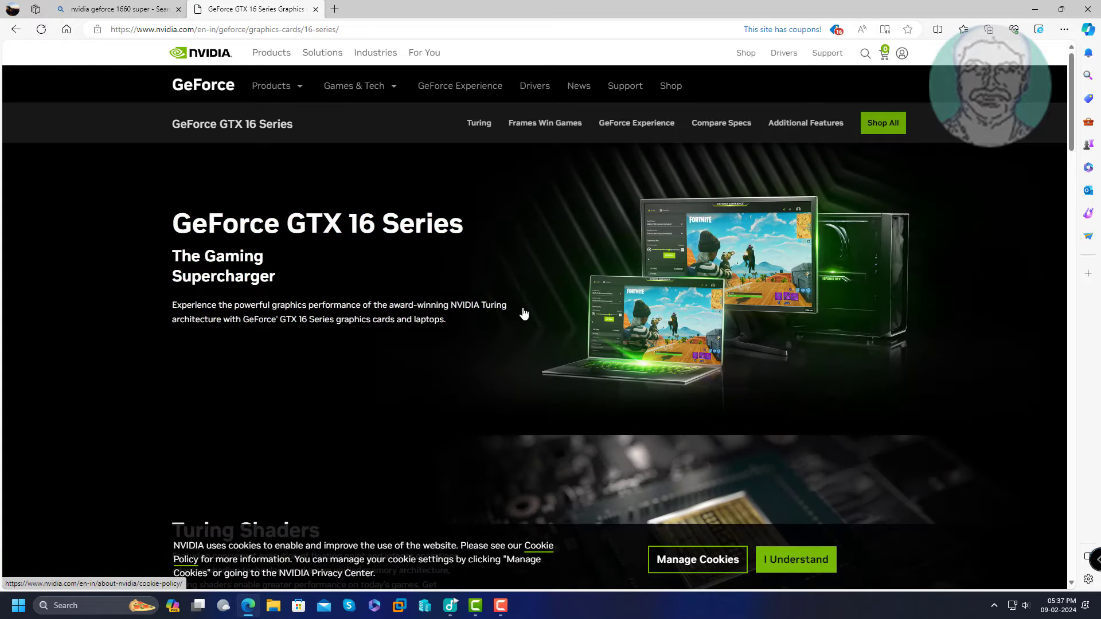
scroll(523, 315, down, 1)
scroll(528, 333, up, 1)
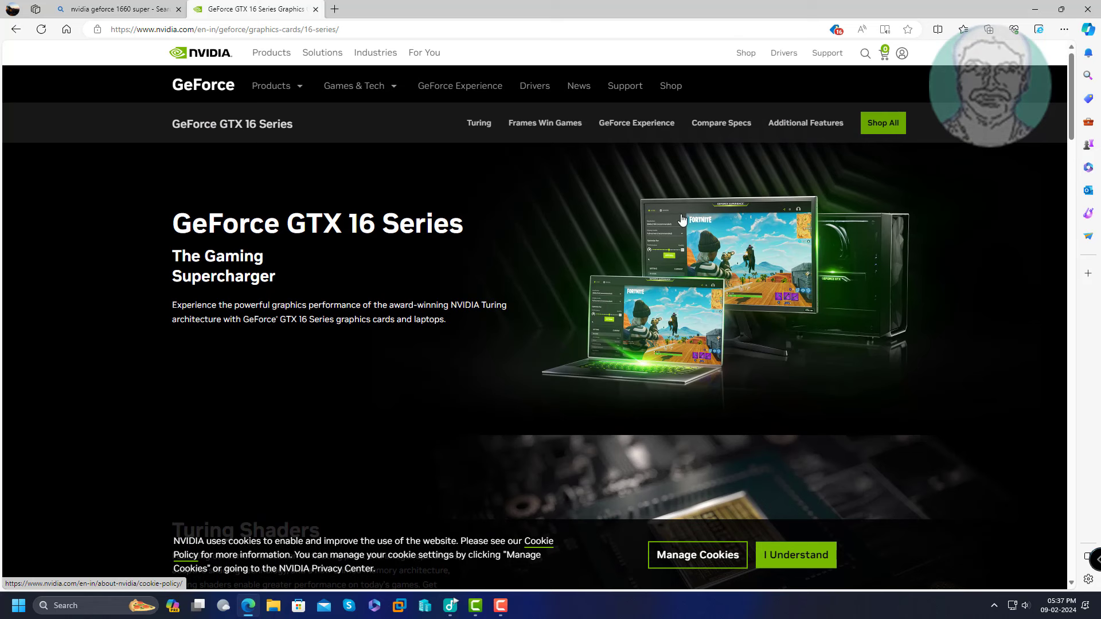
click(546, 92)
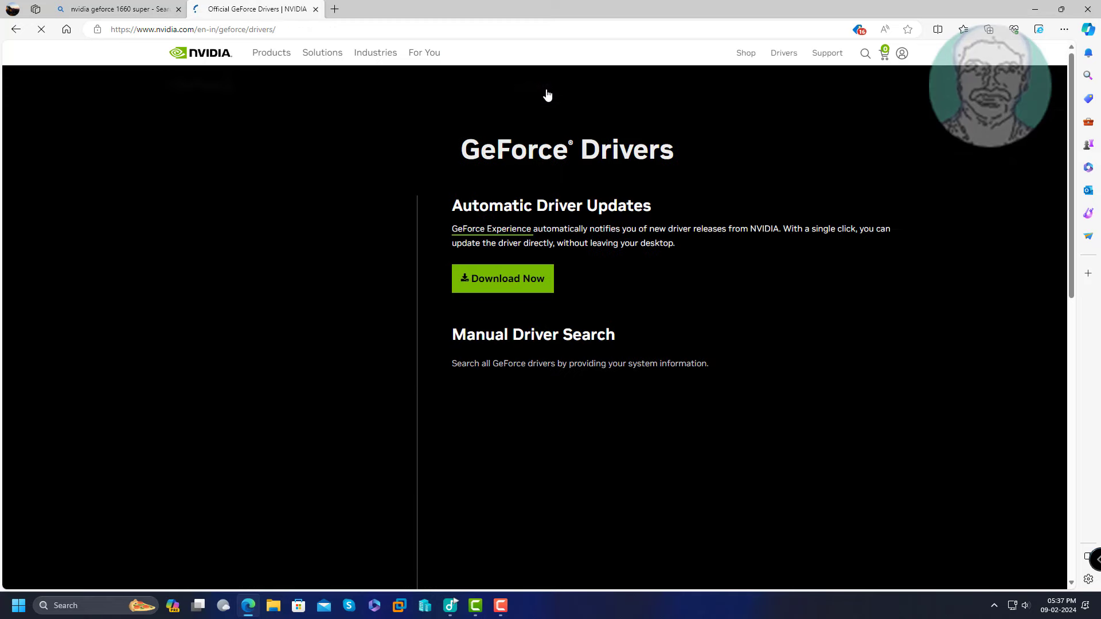
Set the manual driver search to product series GeForce 16 Series and product GeForce GTX 1660 SUPER
scroll(565, 368, down, 3)
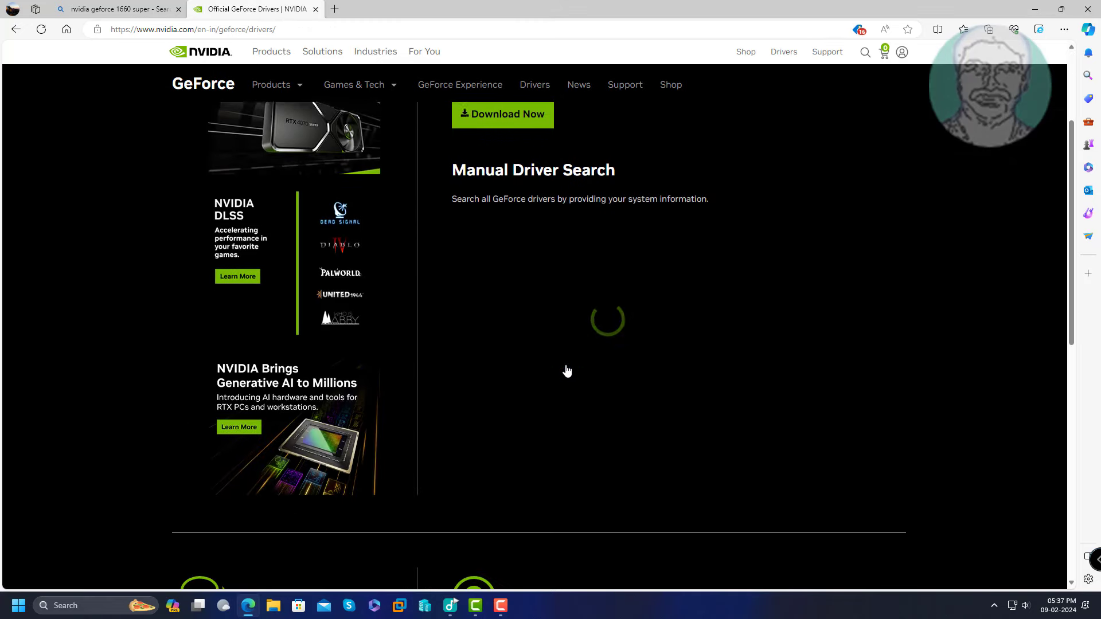
scroll(566, 369, up, 2)
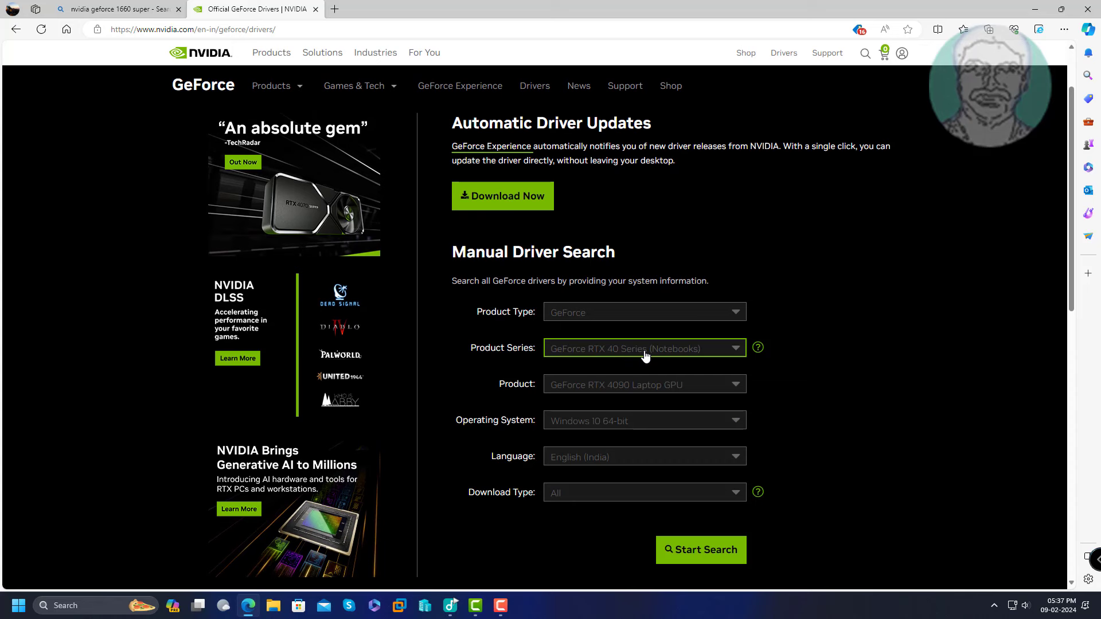
click(652, 356)
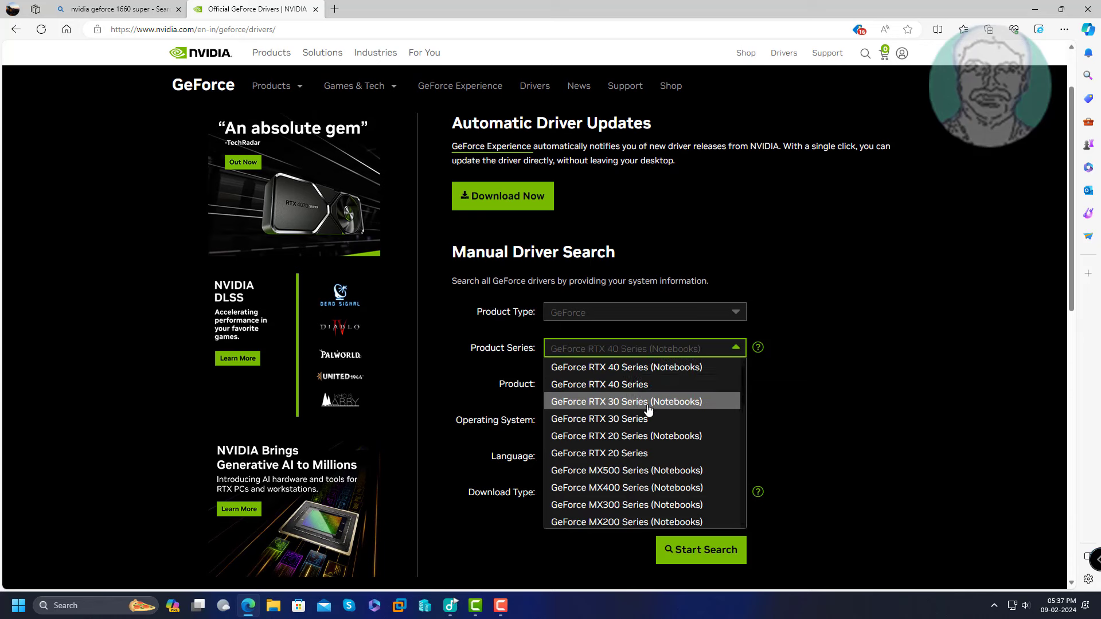
scroll(650, 408, down, 3)
click(616, 473)
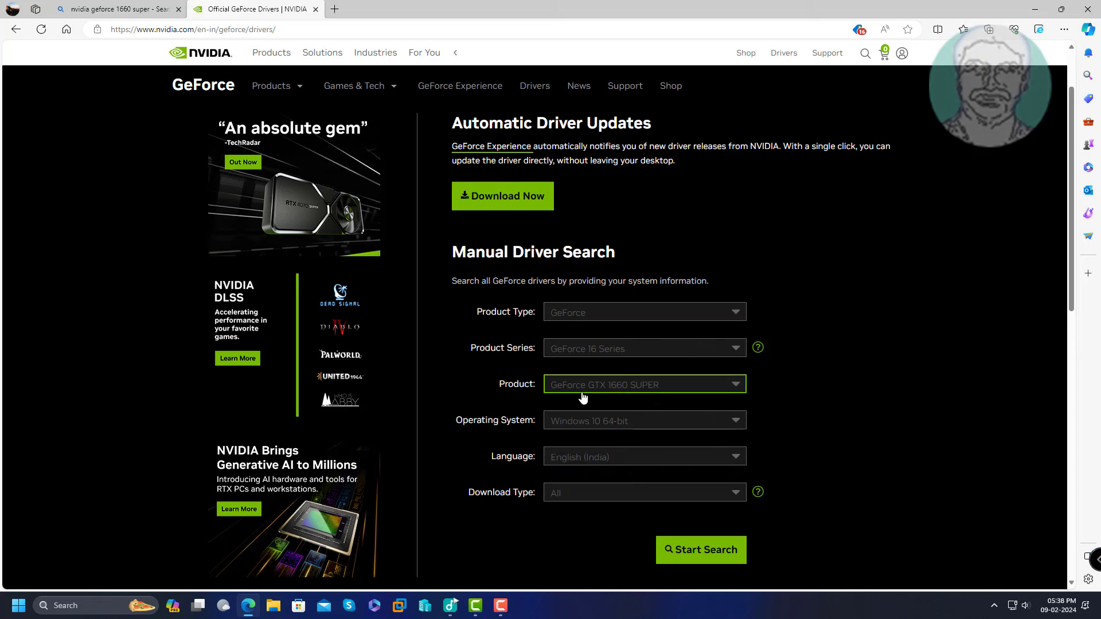
click(631, 390)
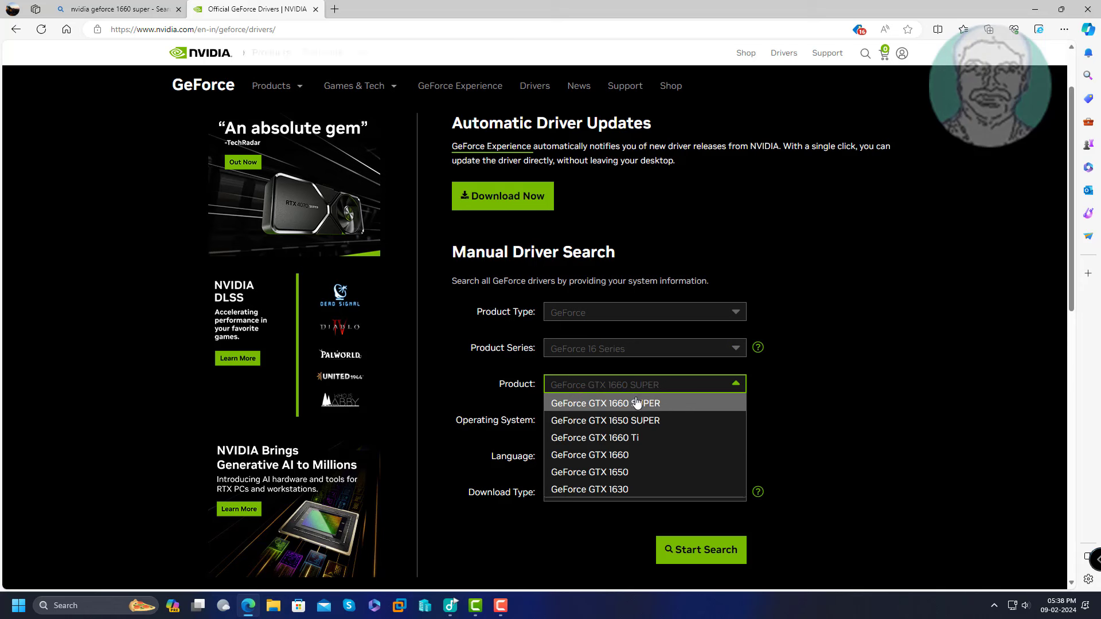
click(636, 404)
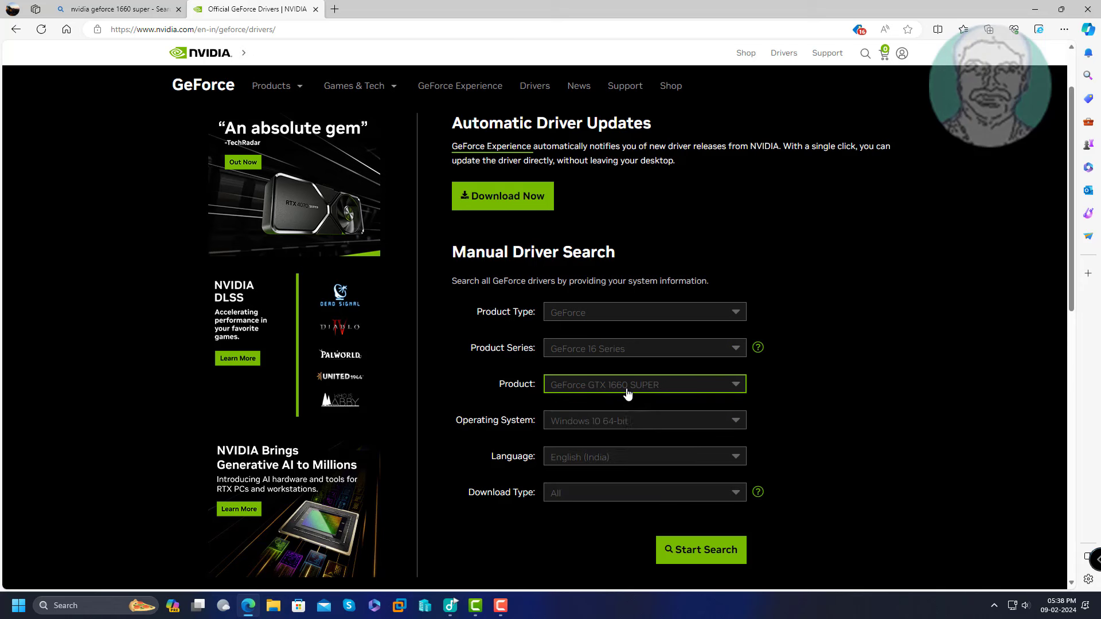
Choose Windows 11 as the operating system, run the manual driver search, and decline NVIDIA's push notifications
click(633, 425)
click(610, 457)
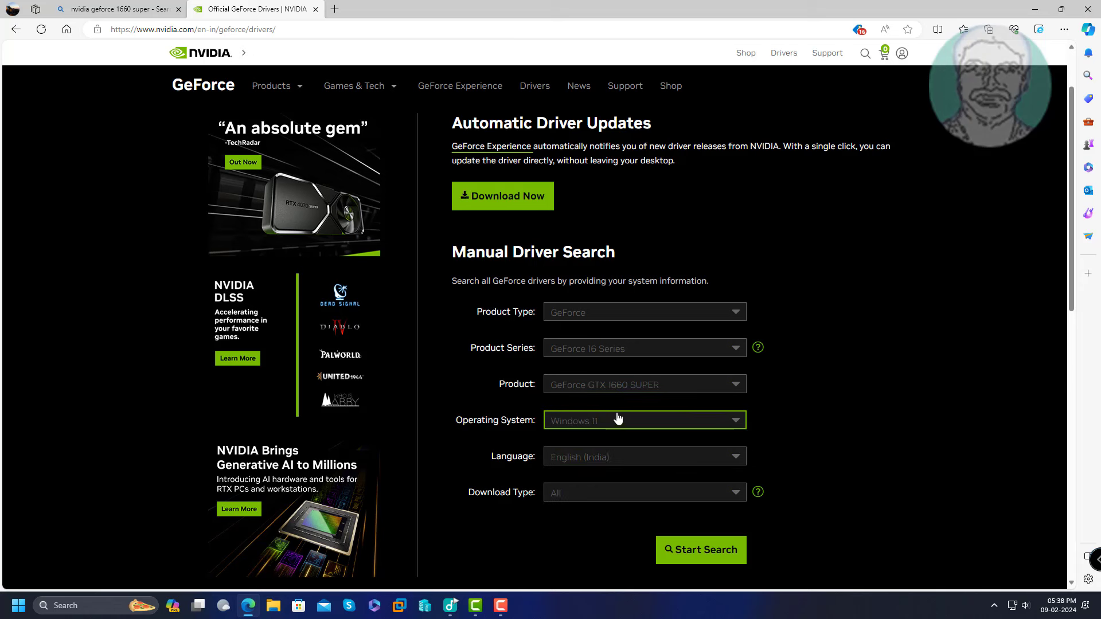
click(709, 554)
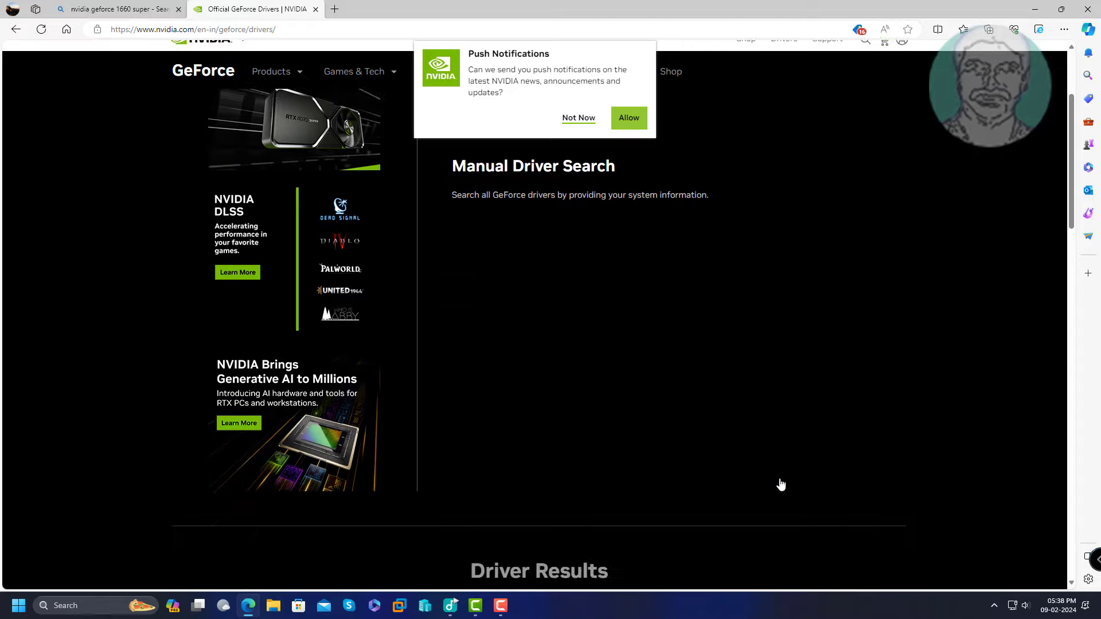
click(576, 118)
Download the GeForce Game Ready Driver - WHQL version 551.23 from the driver results
scroll(497, 298, down, 2)
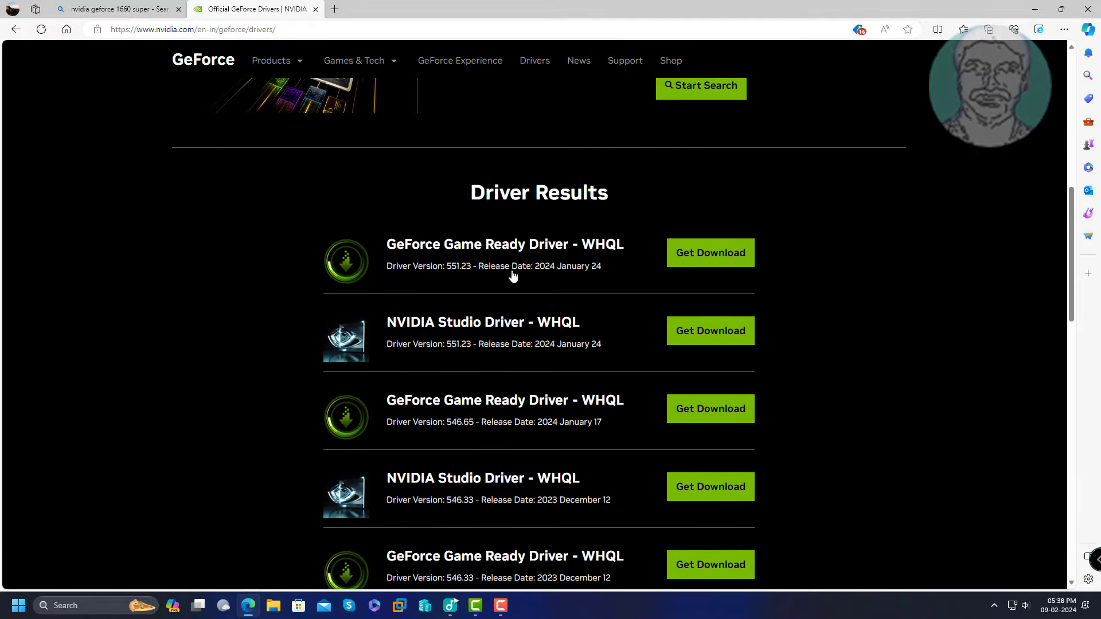
click(720, 257)
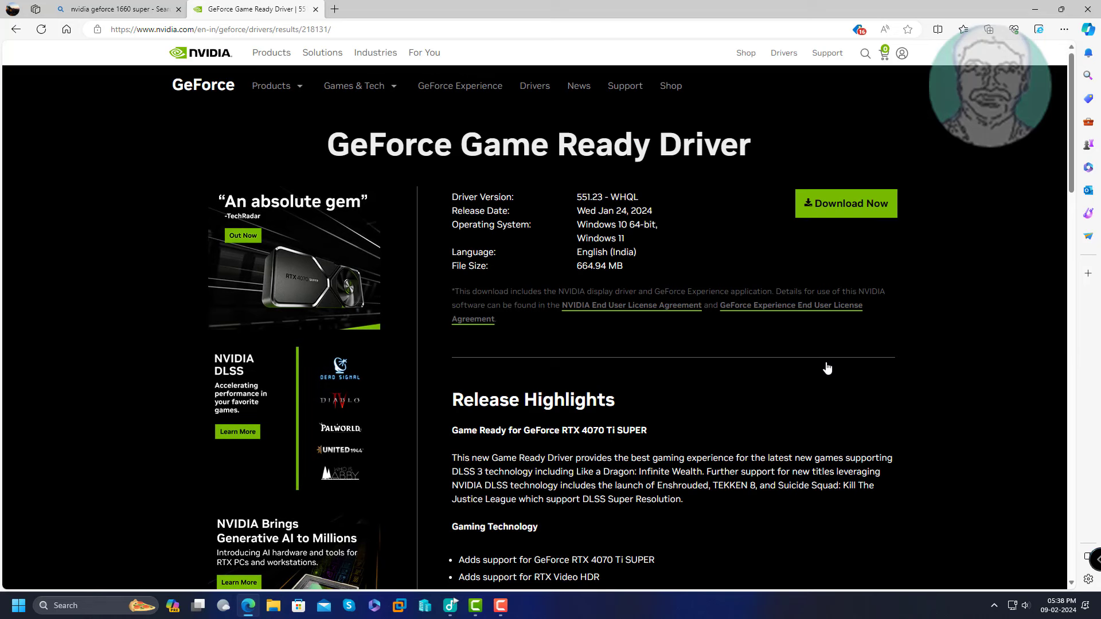
click(848, 212)
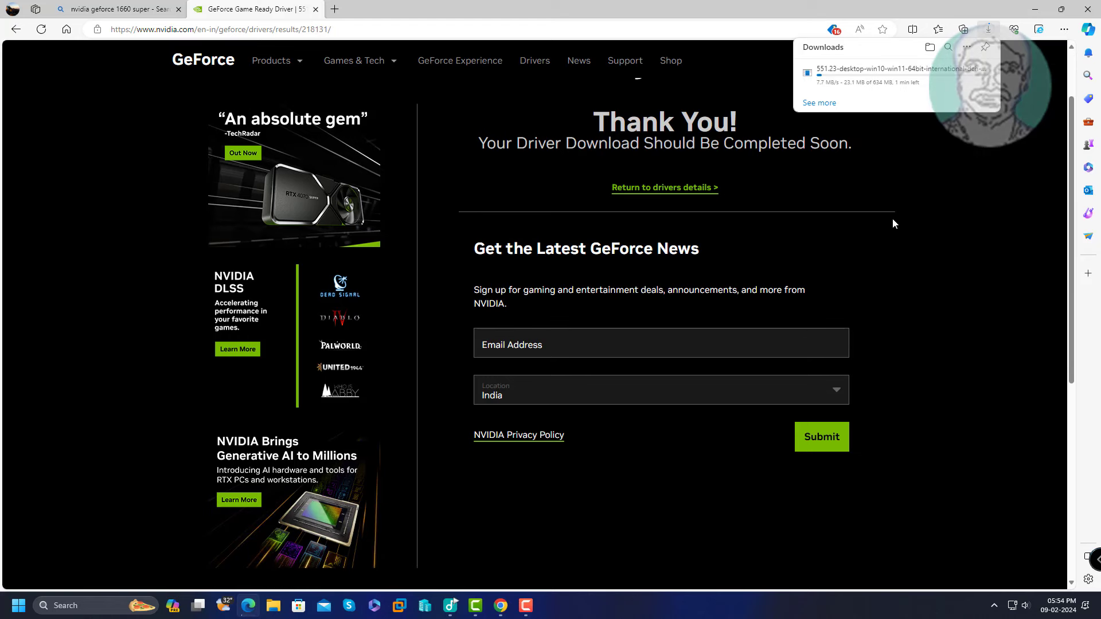
scroll(892, 218, up, 2)
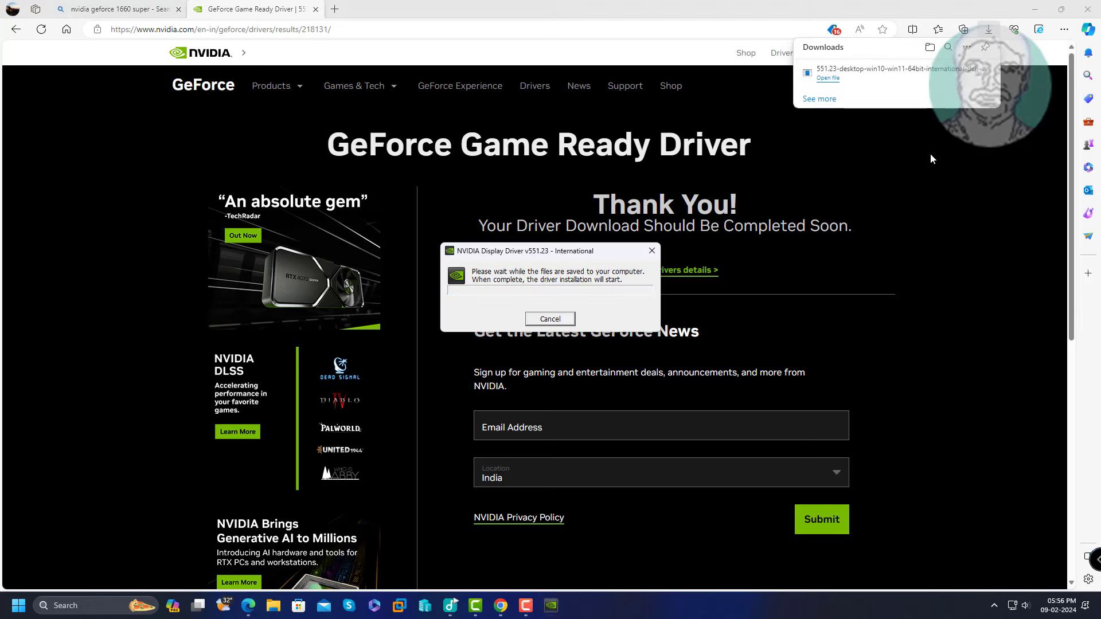
Minimize the browser, accept the license for NVIDIA Graphics Driver and GeForce Experience, and start the Express installation
click(1034, 12)
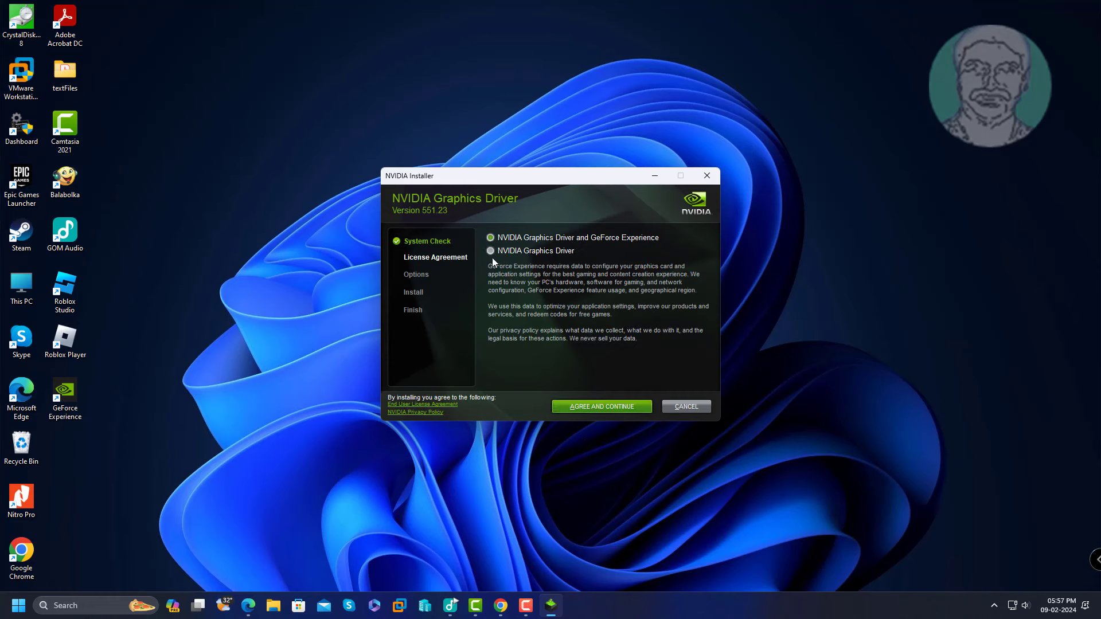
click(600, 408)
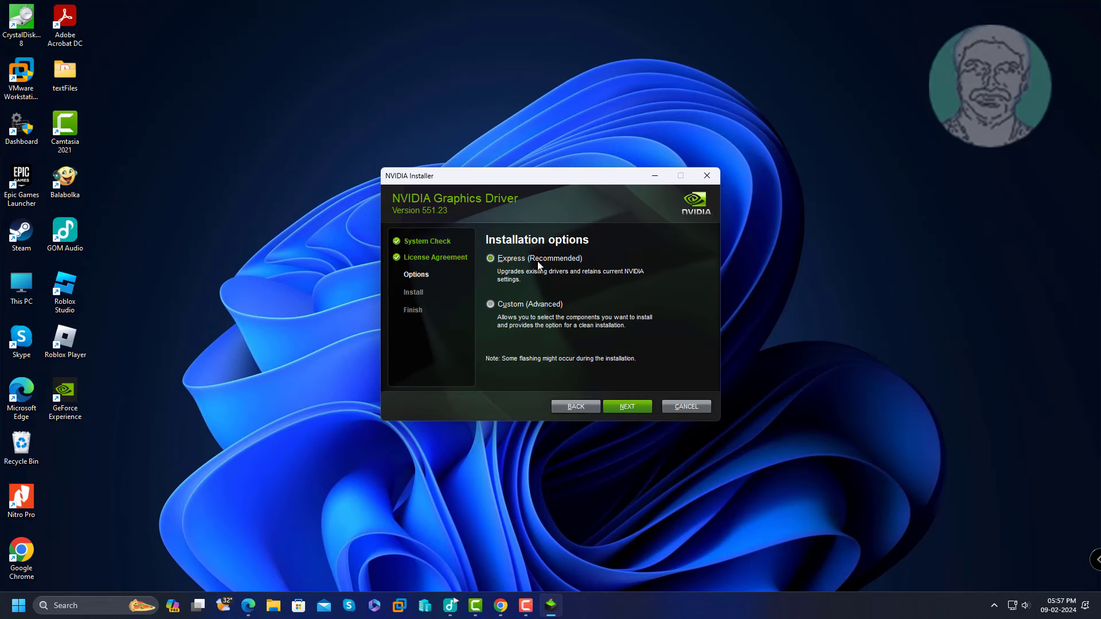
click(626, 406)
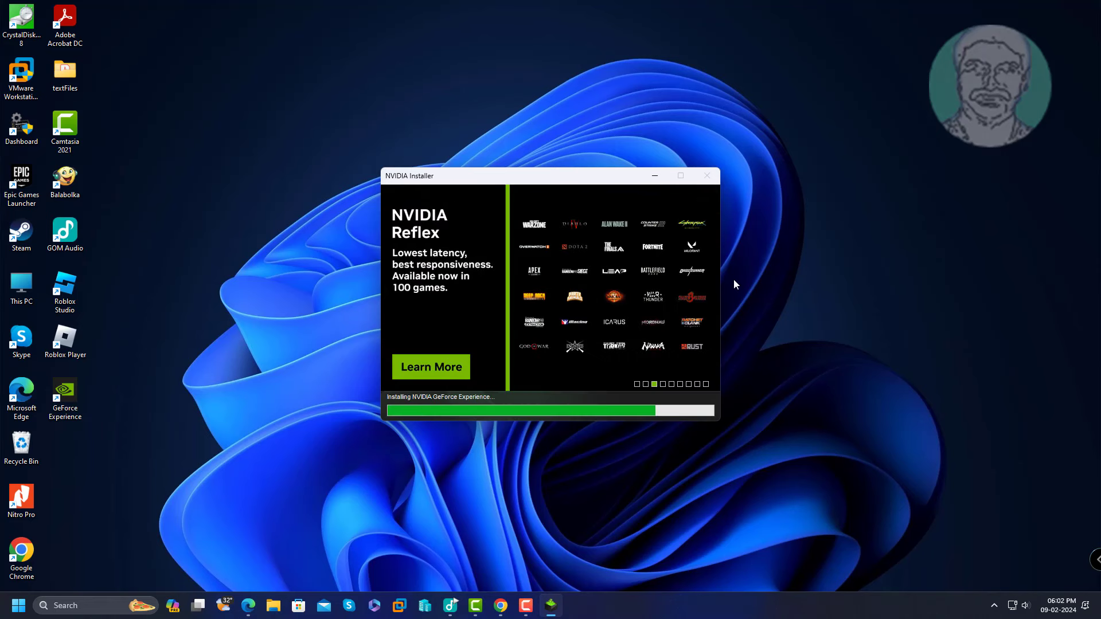